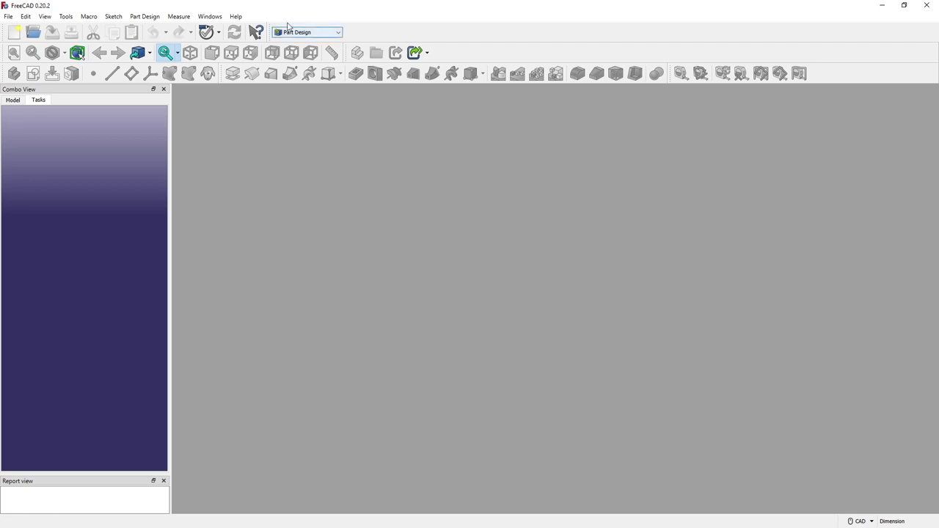
Create a new document and start a sketch on the XY plane
click(15, 32)
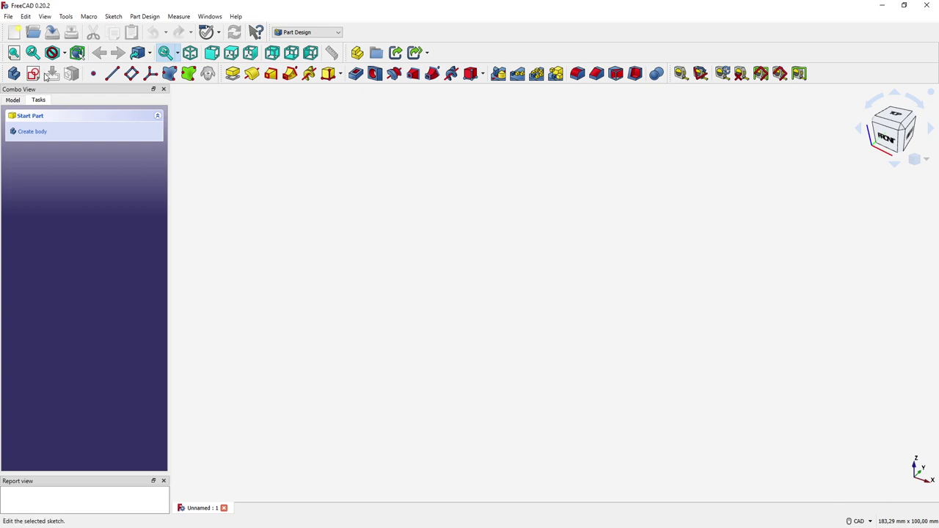
click(33, 73)
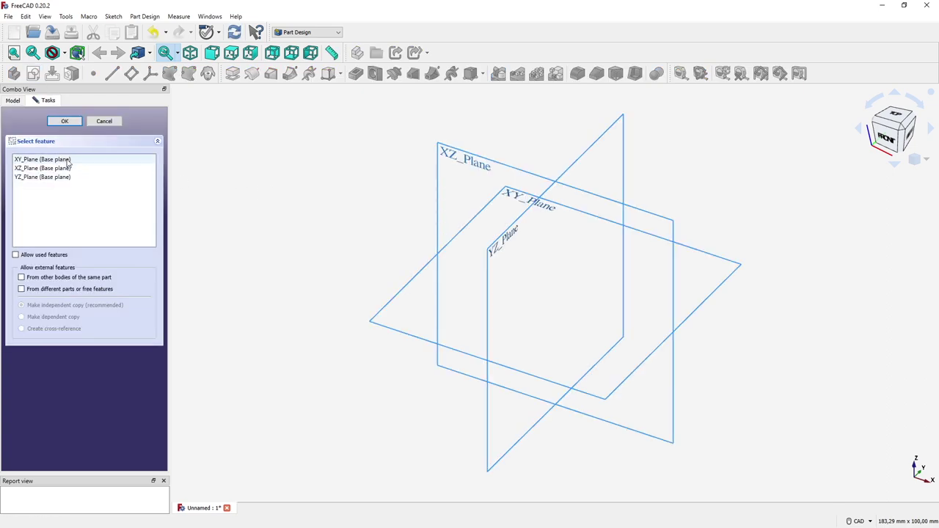
click(68, 161)
click(74, 122)
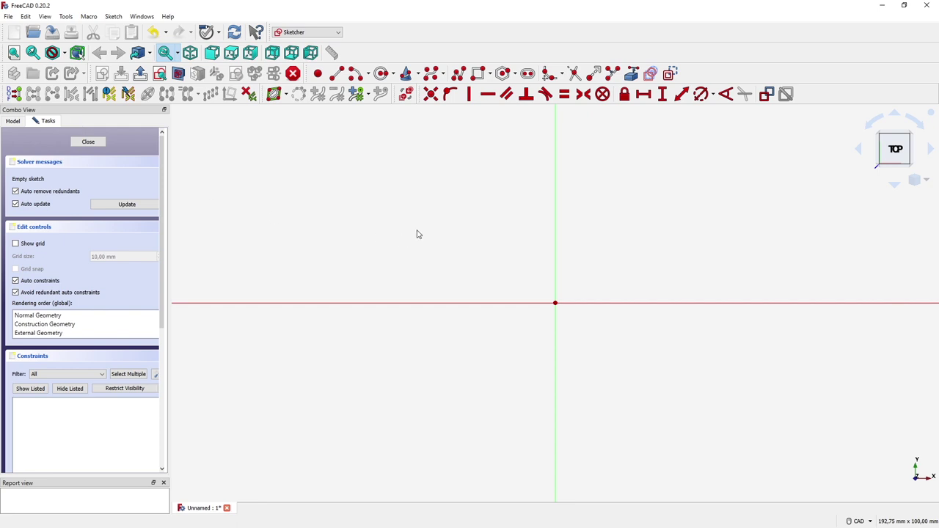
Sketch a centered rectangle about 122 mm wide with its center on the origin
click(490, 74)
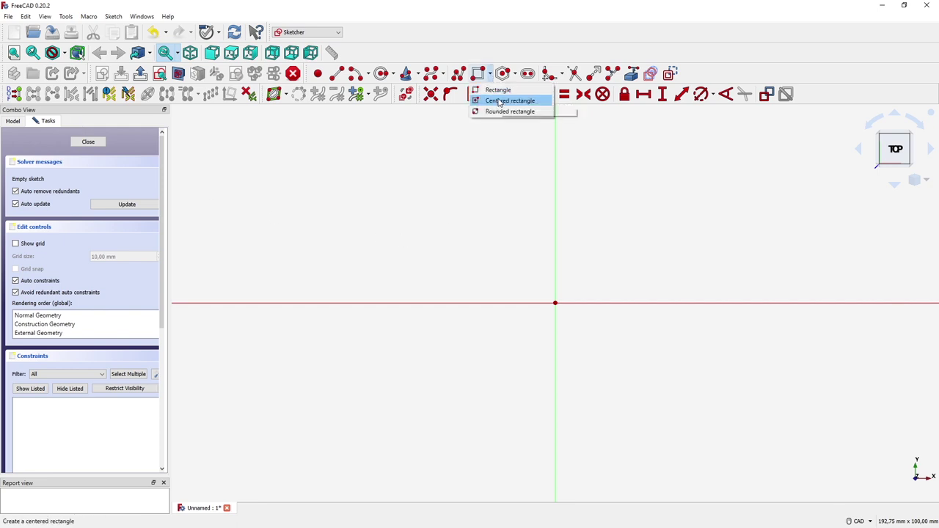
click(507, 100)
click(556, 303)
click(798, 394)
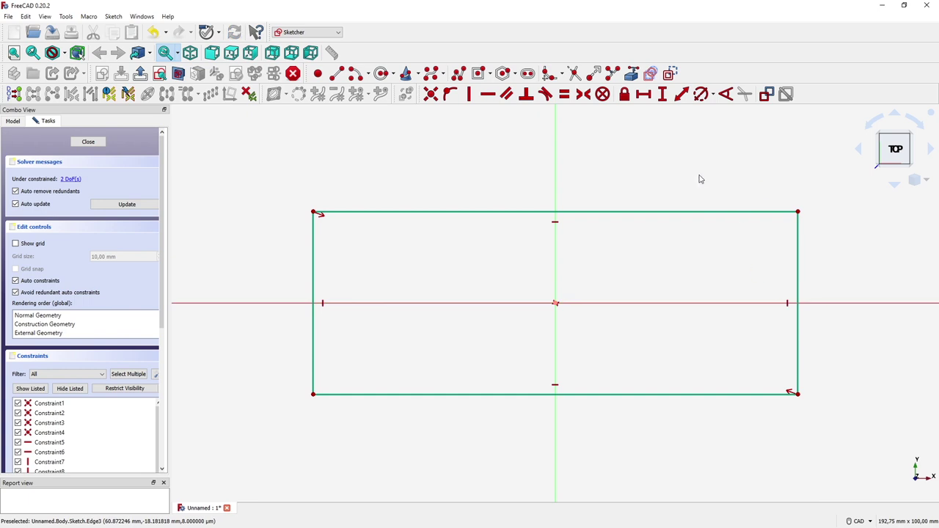
Constrain the rectangle's horizontal length to 200 mm
click(640, 100)
click(612, 212)
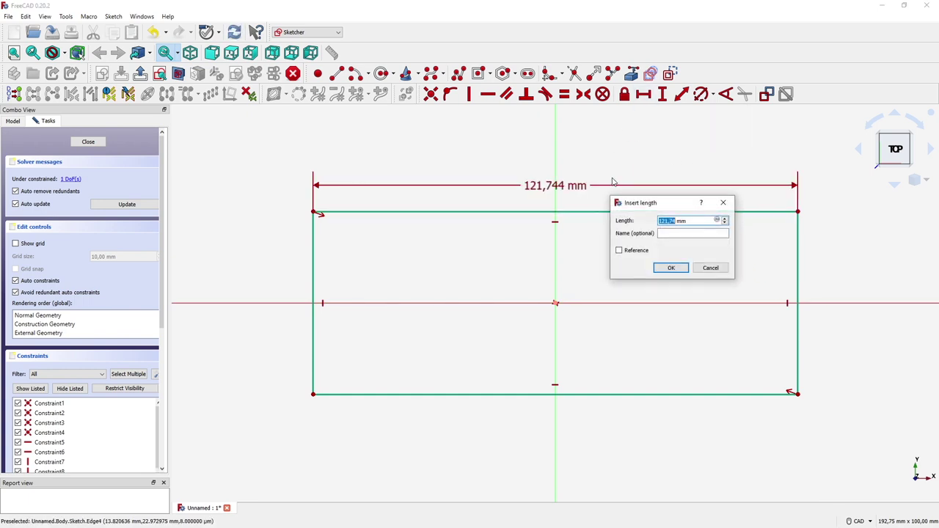
text(200)
key(Return)
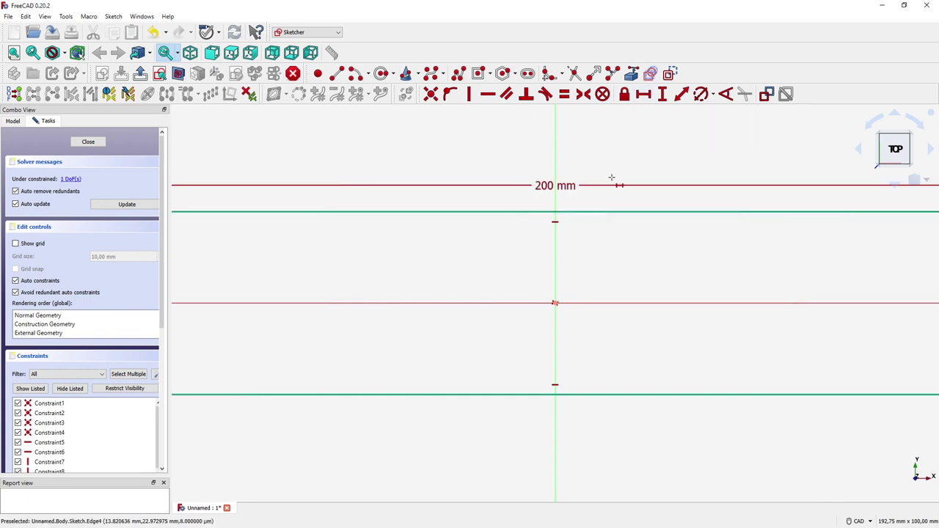
scroll(587, 179, down, 2)
middle_drag(589, 179, 540, 242)
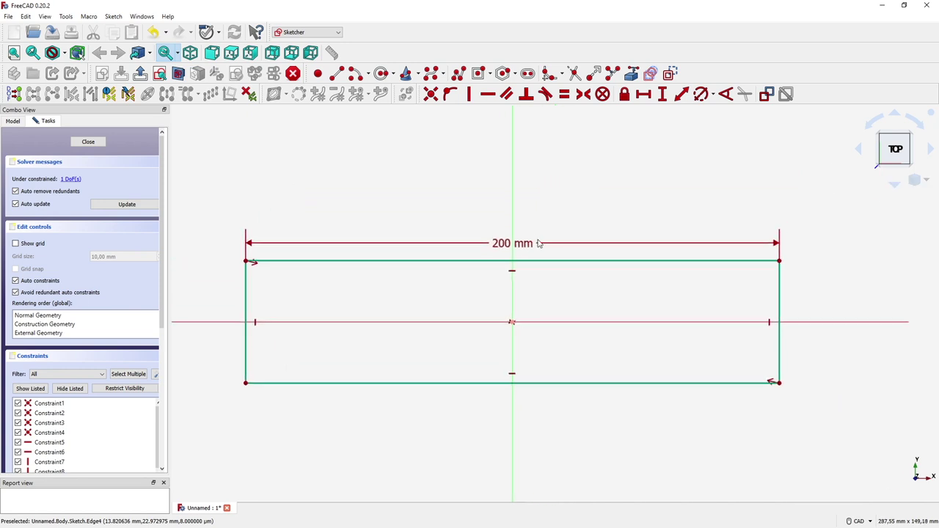
Constrain the rectangle's vertical height to 82 mm and finish the sketch
click(663, 94)
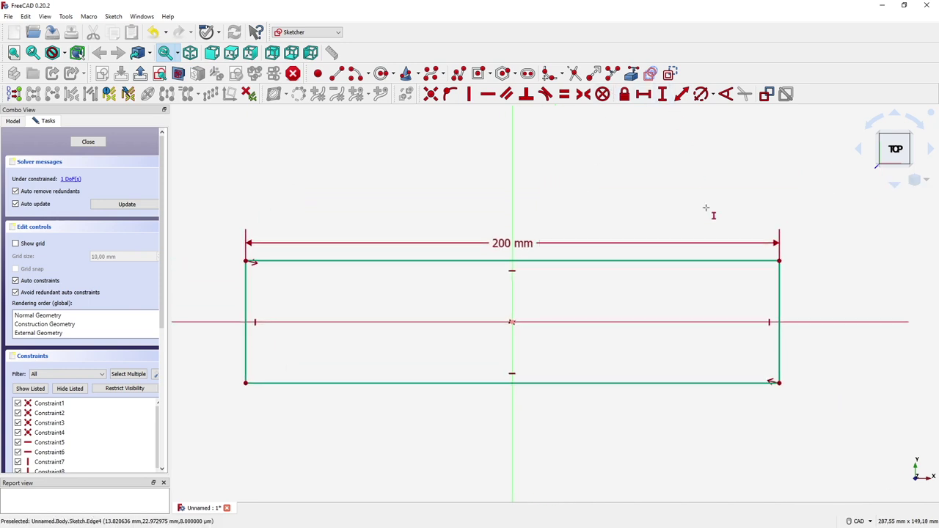
click(779, 289)
text(82)
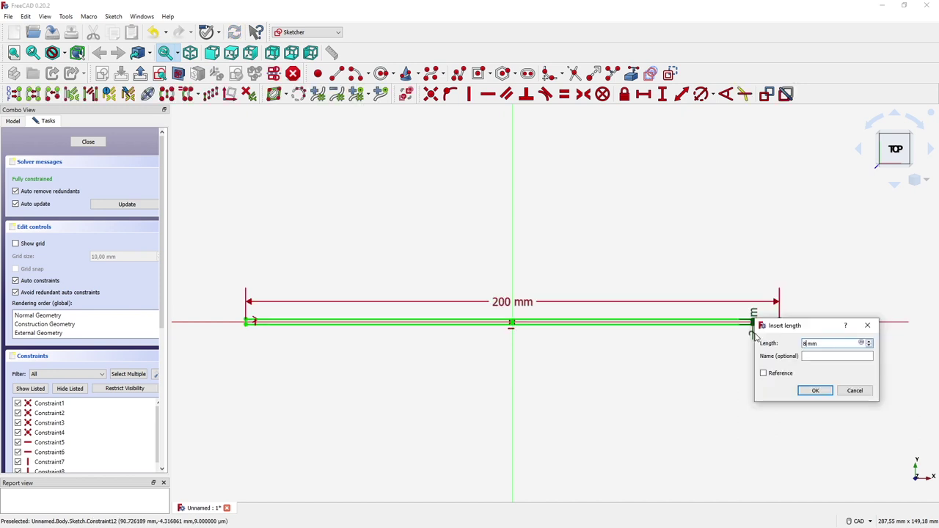
key(Return)
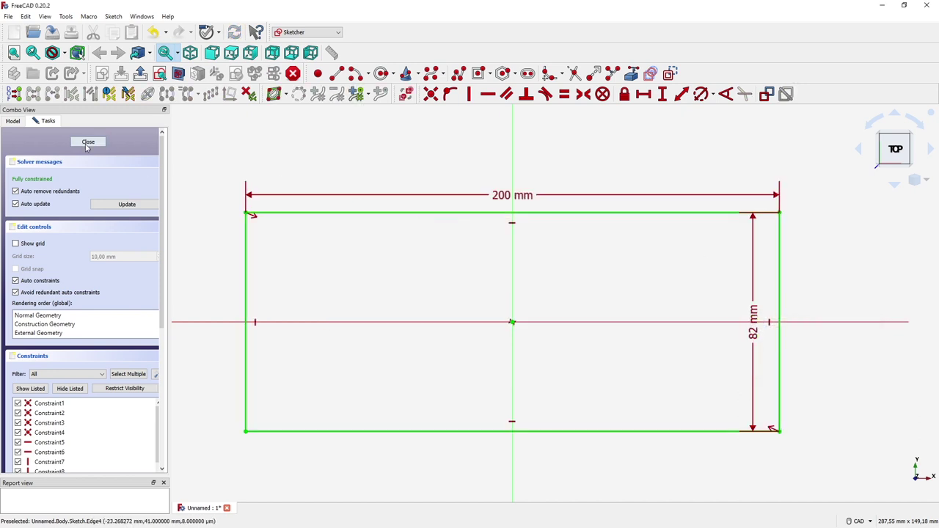
click(88, 142)
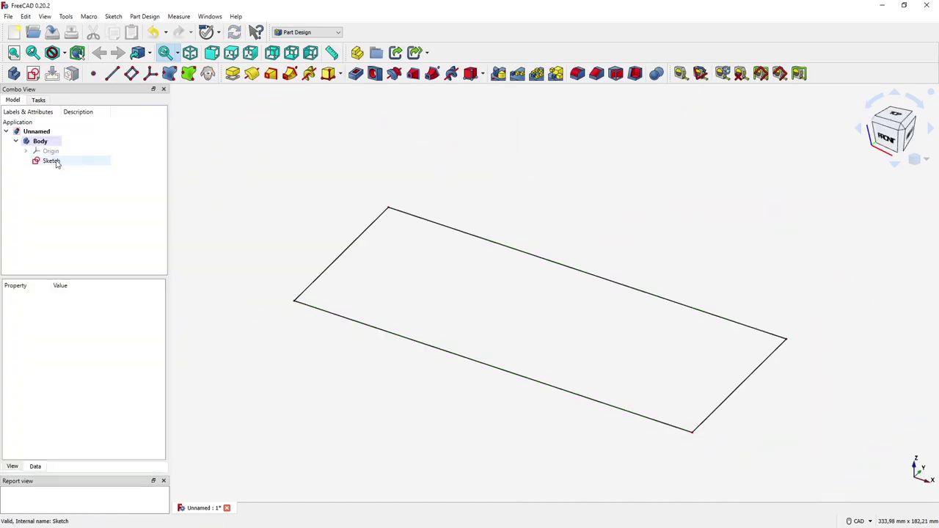
Set the rectangle sketch's attachment offset position to 40 mm in Z
click(59, 162)
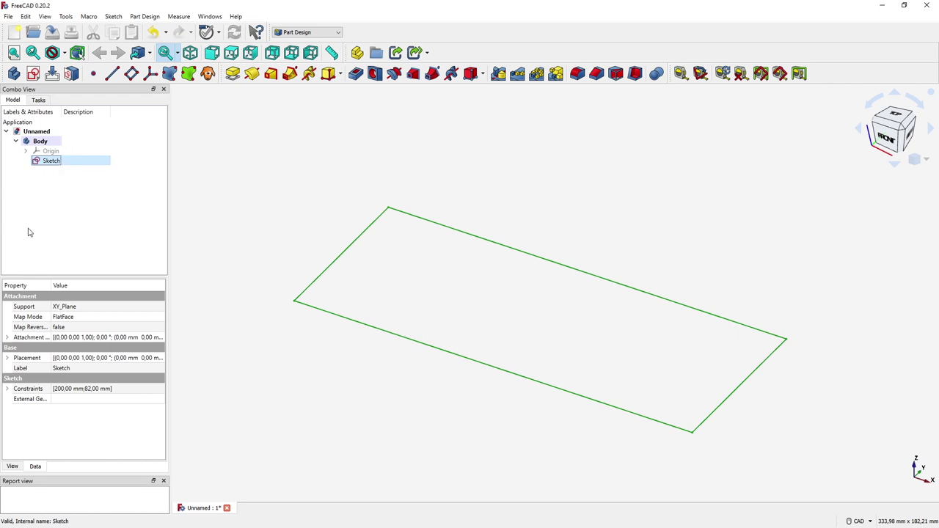
click(8, 338)
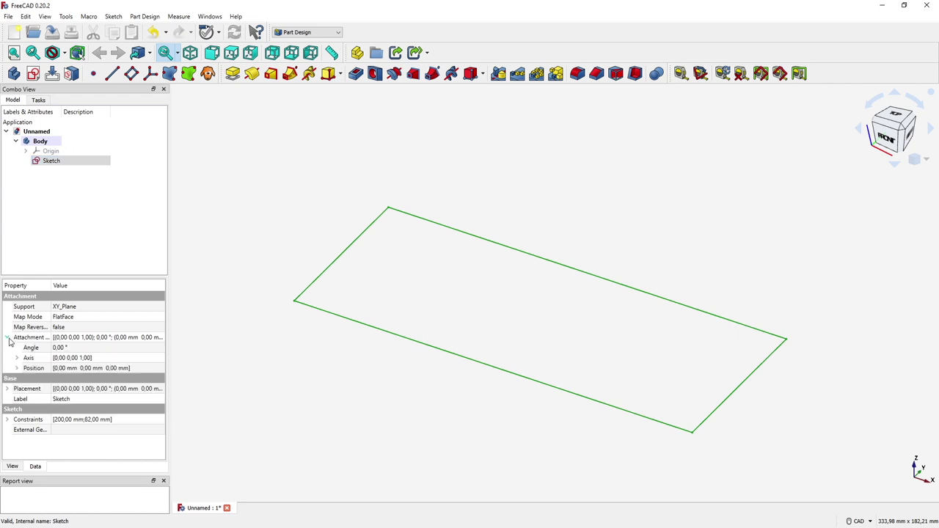
click(16, 369)
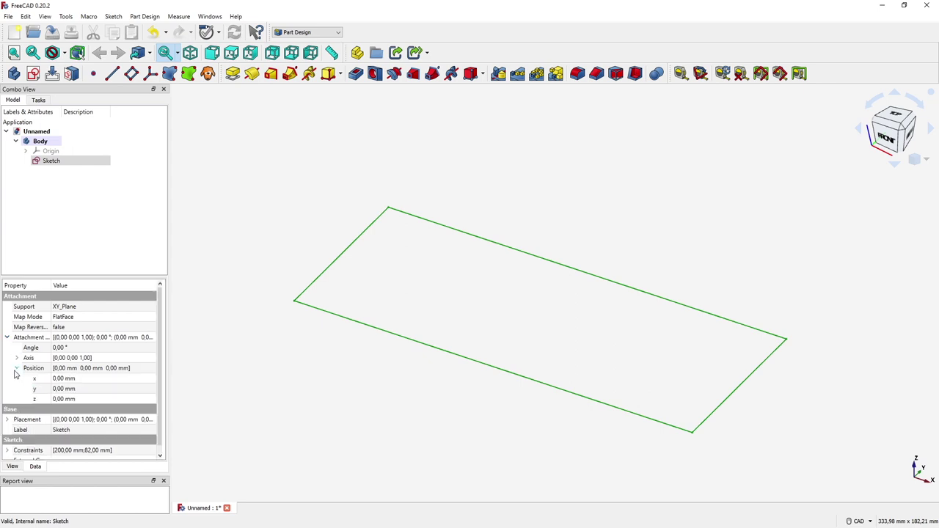
click(66, 399)
text(40)
key(Return)
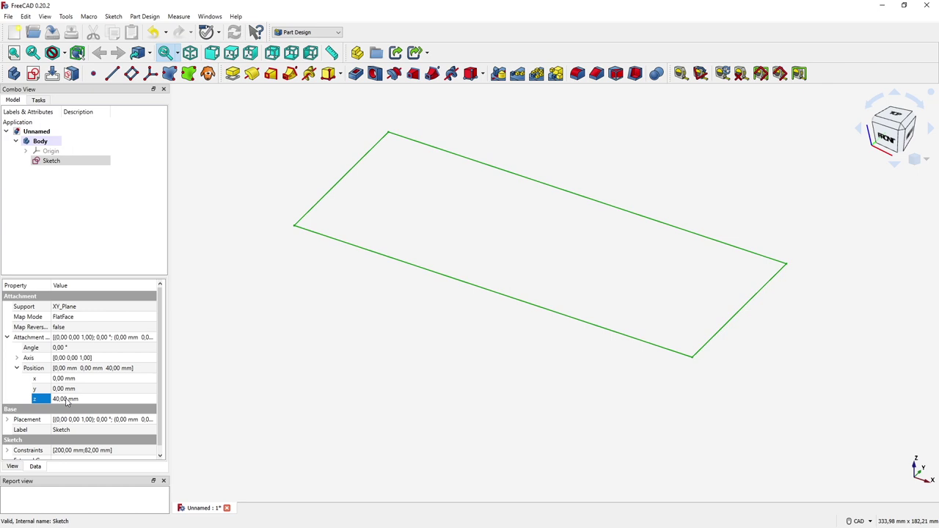
click(390, 306)
middle_drag(389, 306, 418, 341)
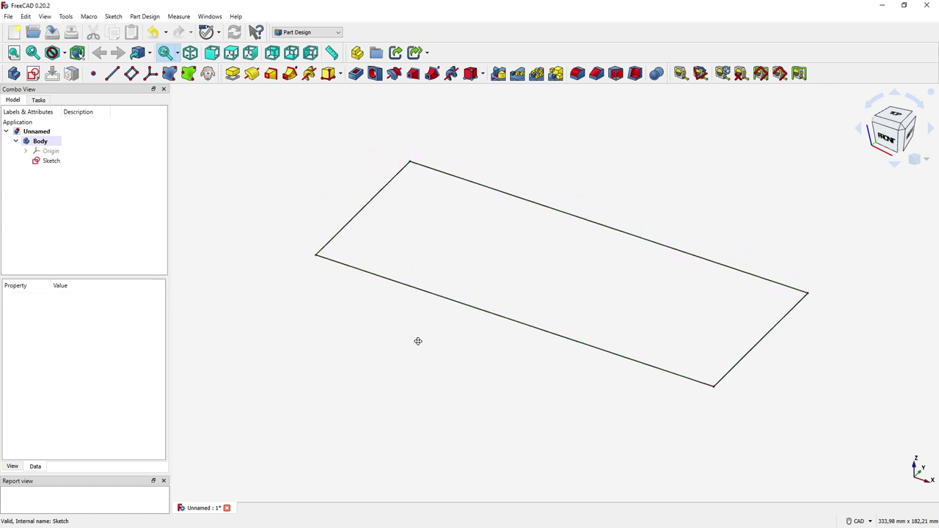
Start a Pad of the rectangle sketch with a length of 40 mm and the direction reversed
click(67, 163)
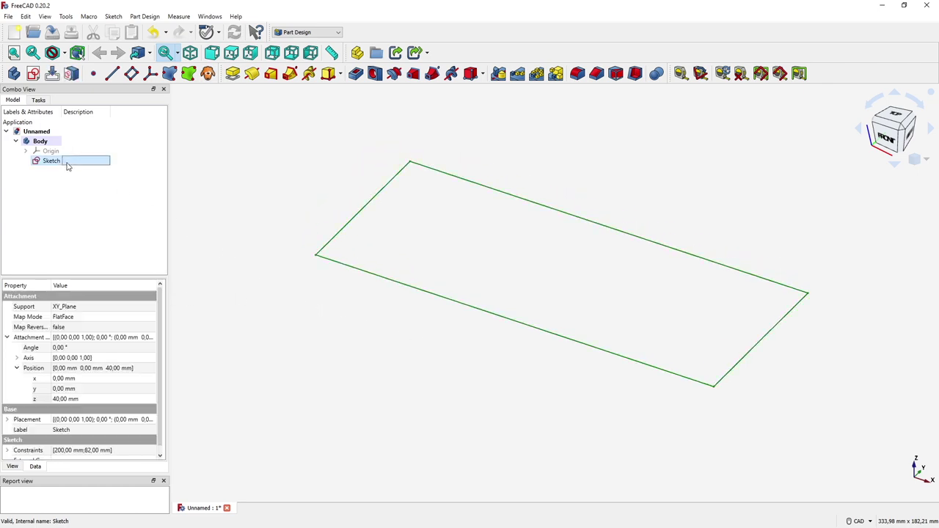
click(231, 77)
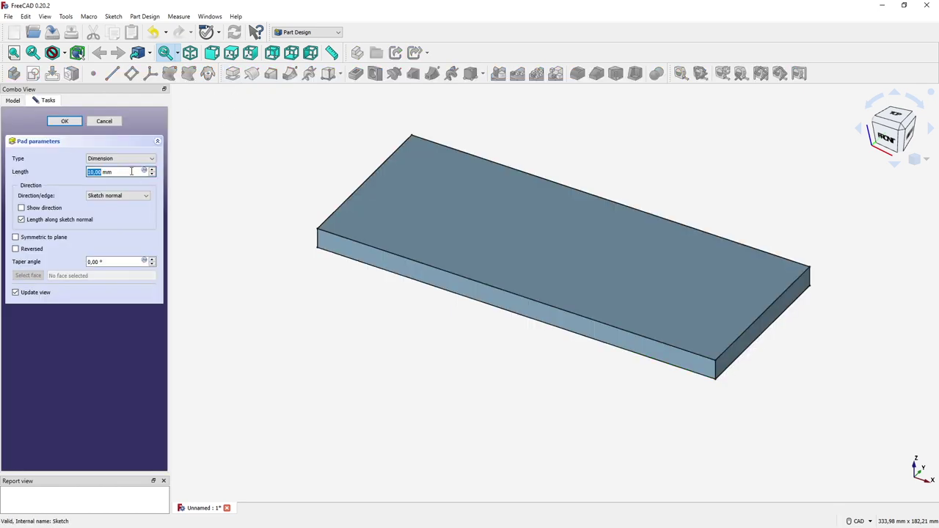
text(40)
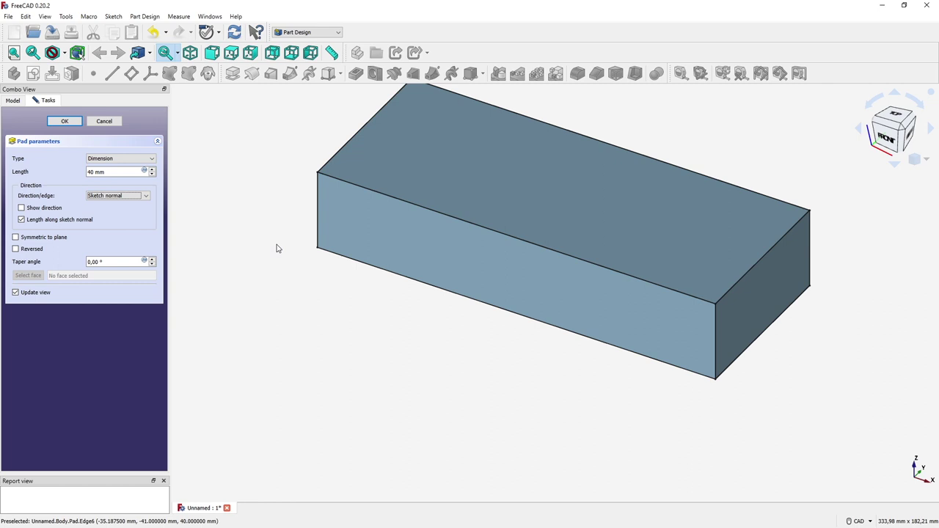
click(17, 248)
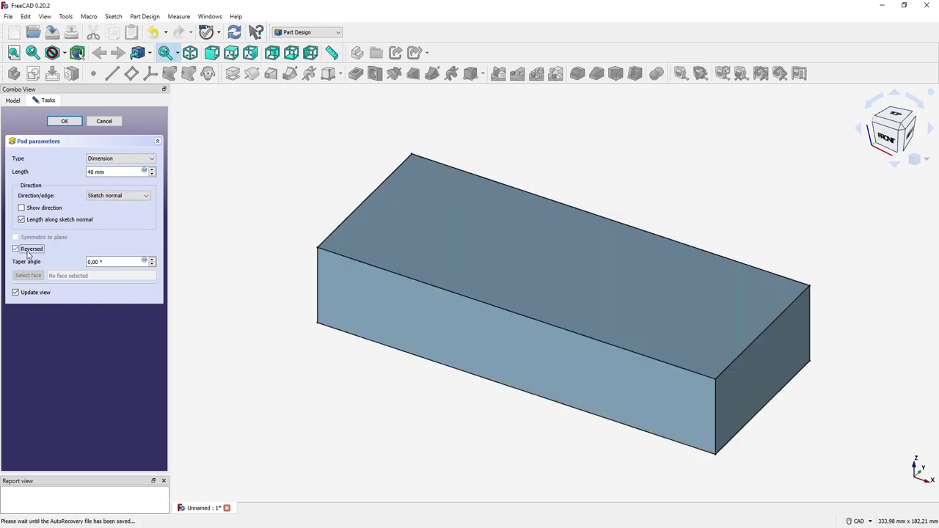
Set the pad's taper angle to -6°, check the profile in the right view and accept the pad
double_click(109, 262)
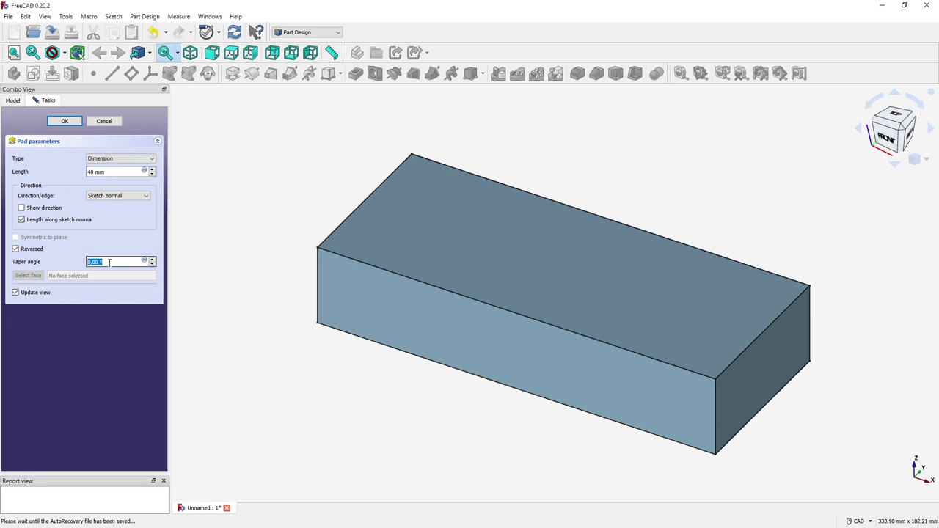
text(6)
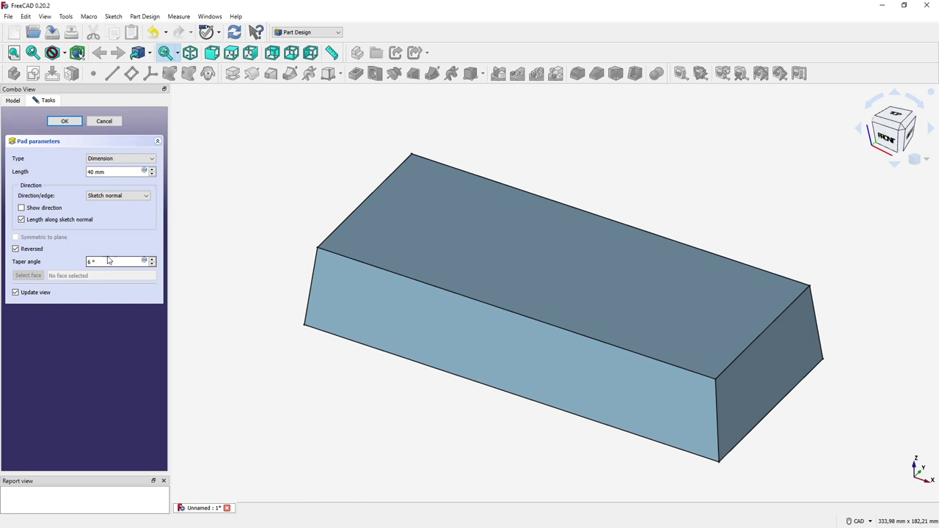
double_click(90, 262)
text(-6)
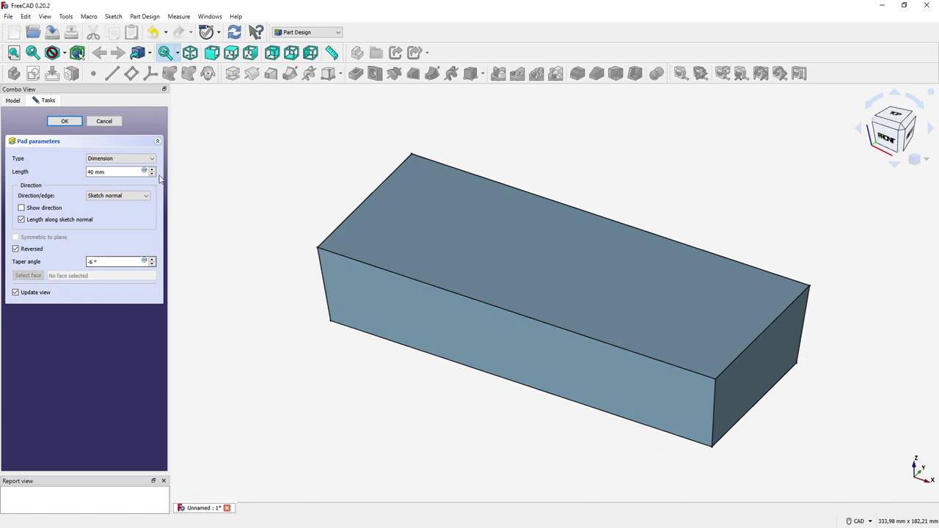
click(908, 135)
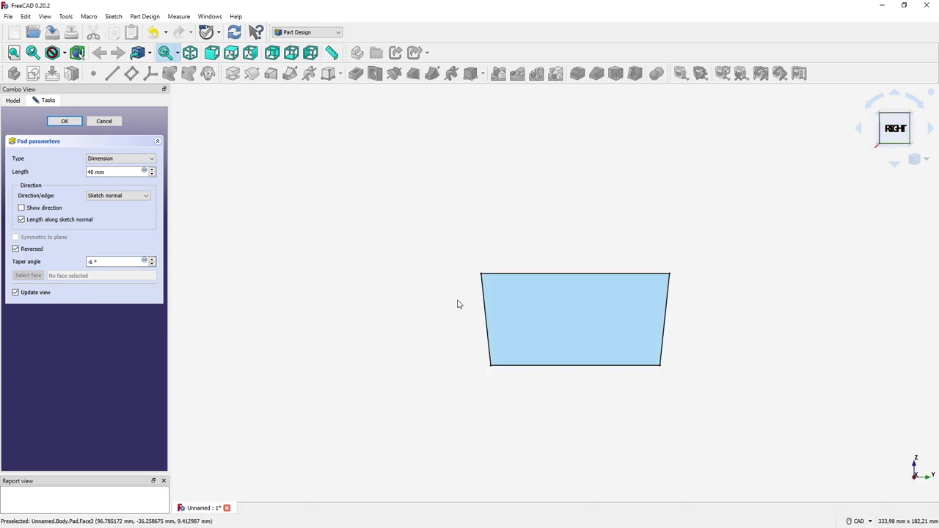
click(65, 122)
Switch the tapered block's display to wireframe so that all its edges can be picked
middle_drag(353, 319, 348, 337)
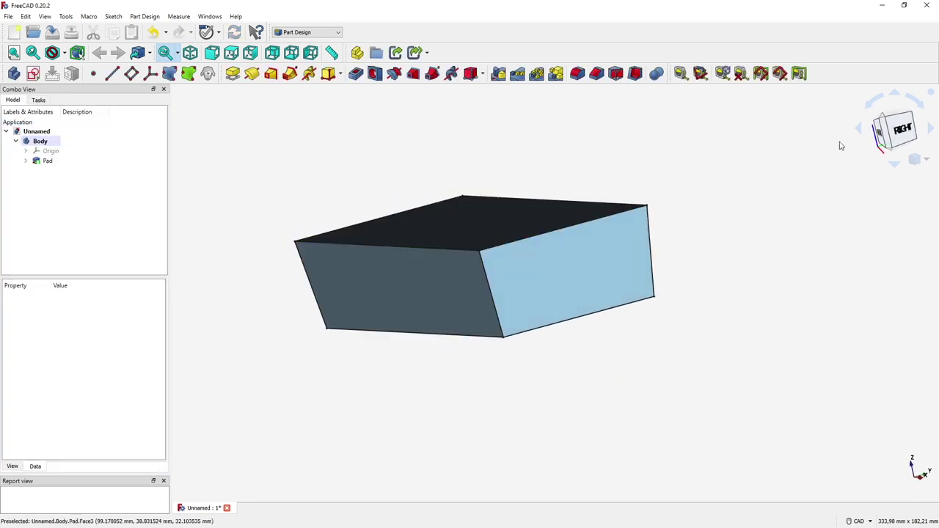
middle_drag(776, 191, 753, 274)
middle_drag(650, 214, 644, 245)
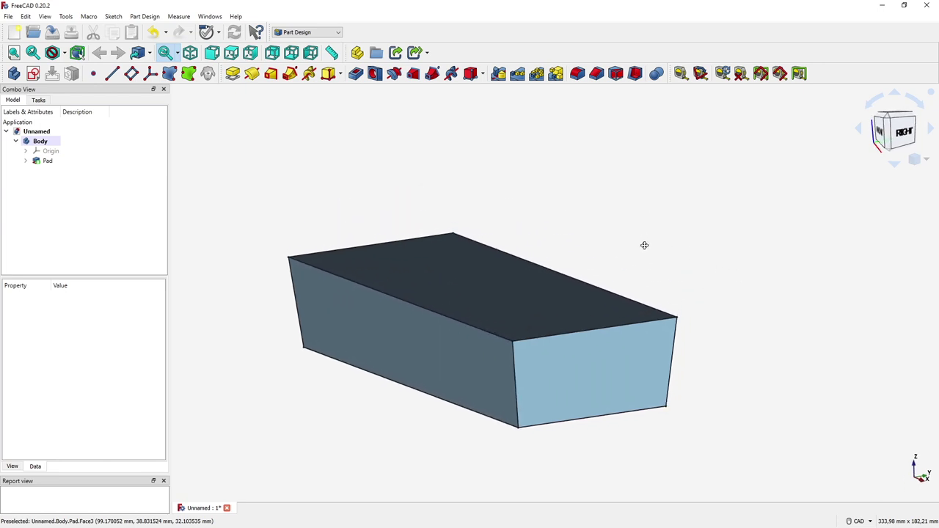
click(520, 397)
click(466, 411)
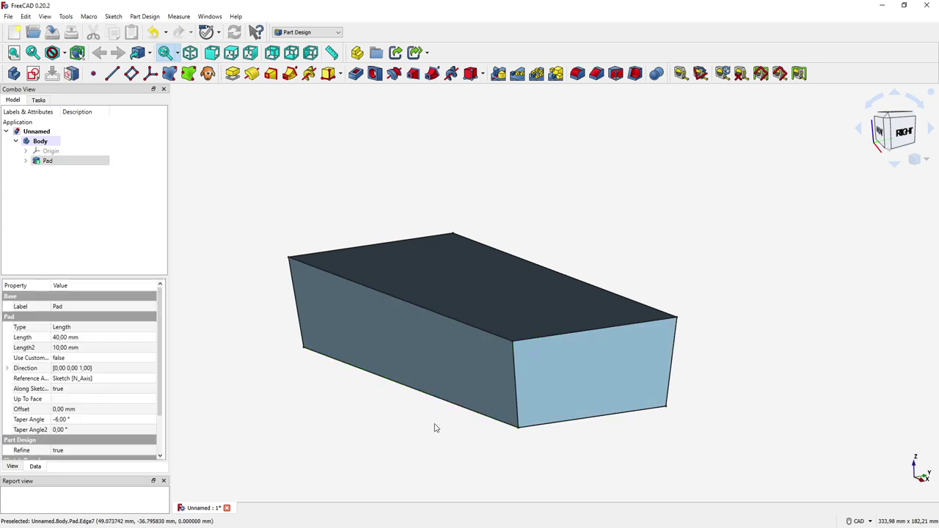
click(435, 428)
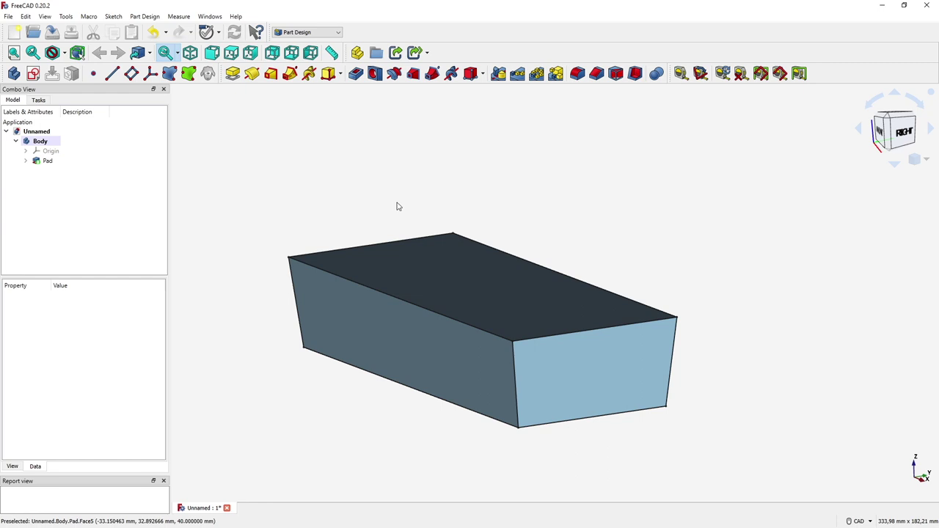
key(v)
key(3)
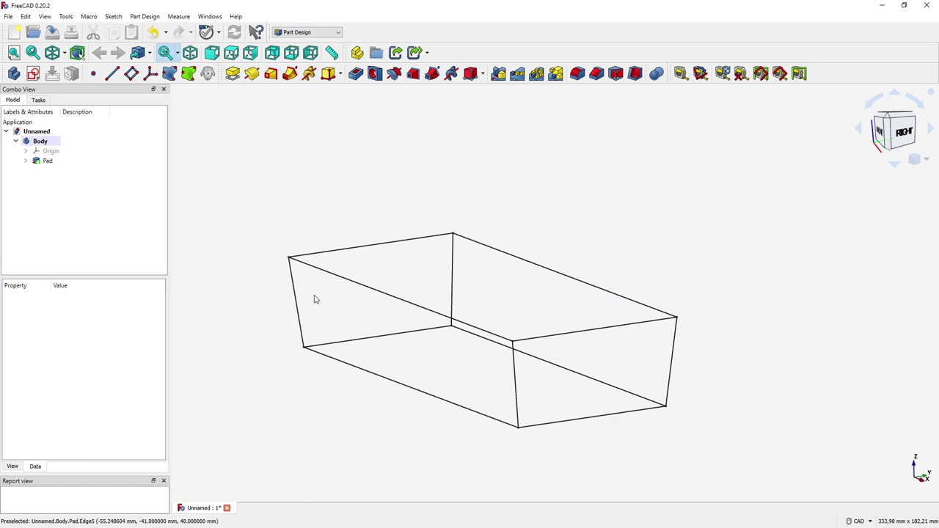
Fillet the four slanted corner edges of the block with a 25 mm radius
click(297, 310)
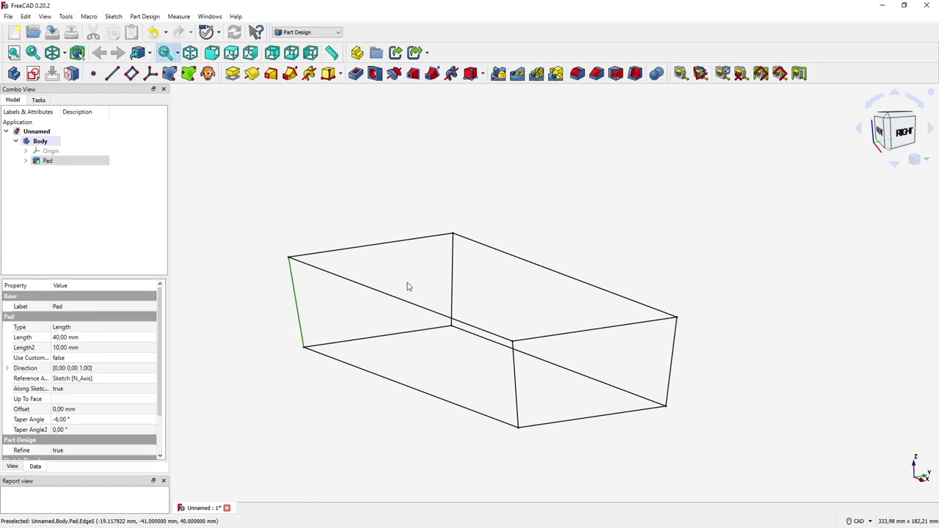
ctrl+click(453, 268)
ctrl+click(673, 345)
ctrl+click(518, 413)
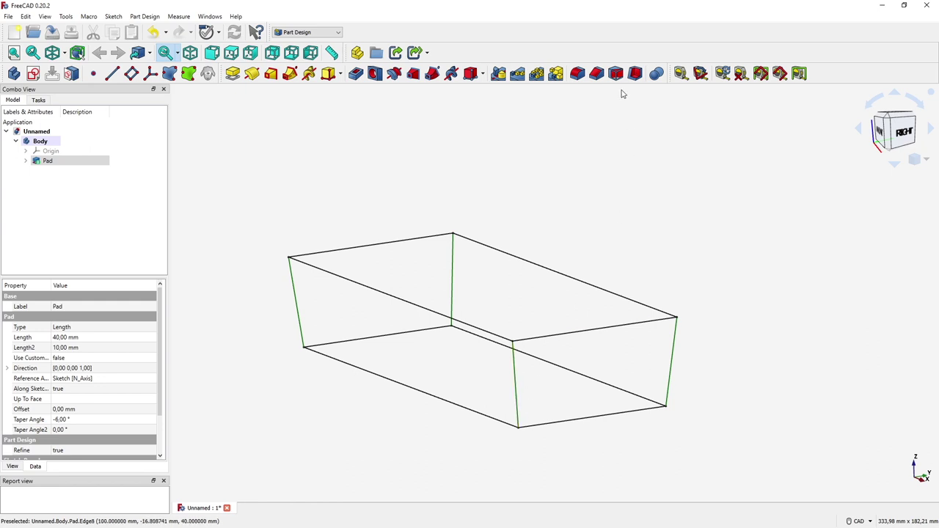
click(584, 76)
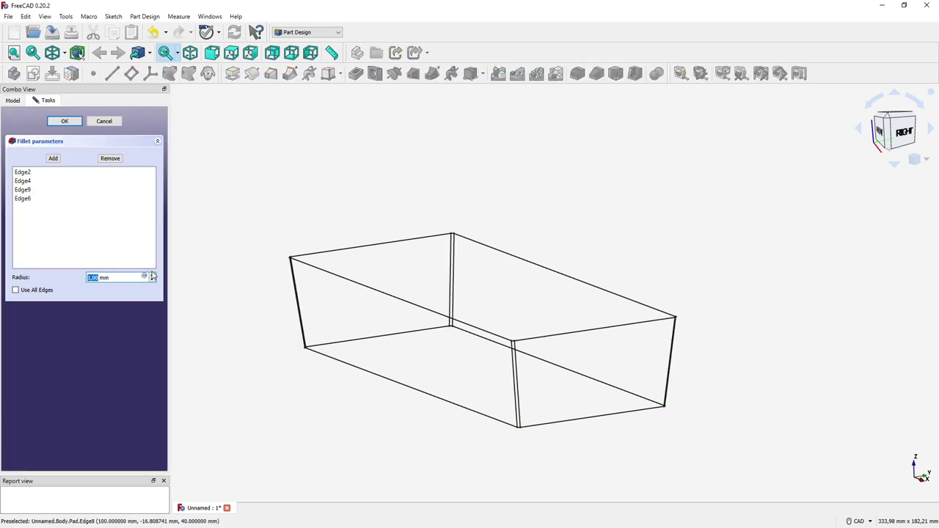
text(25)
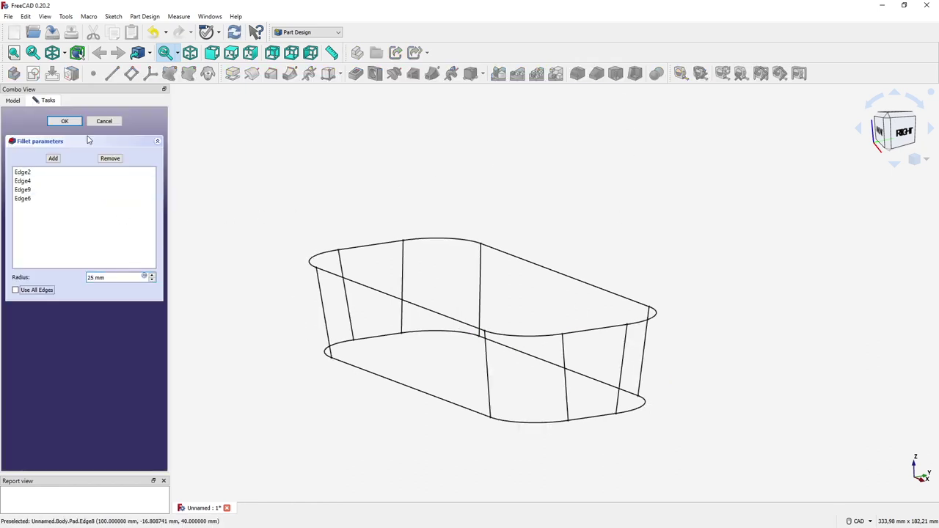
click(65, 121)
Fillet the tapered block's bottom edge loop with a 15 mm radius and restore the as-is shaded display
click(408, 386)
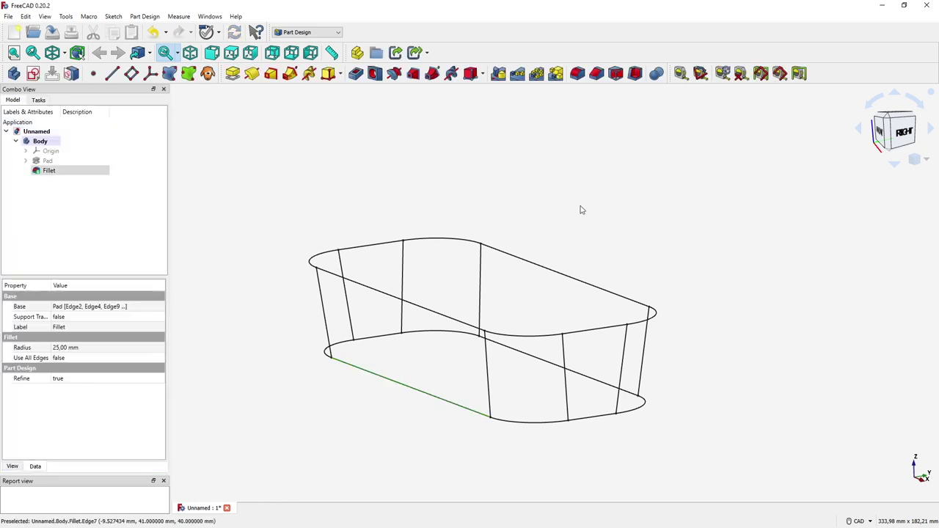
click(578, 73)
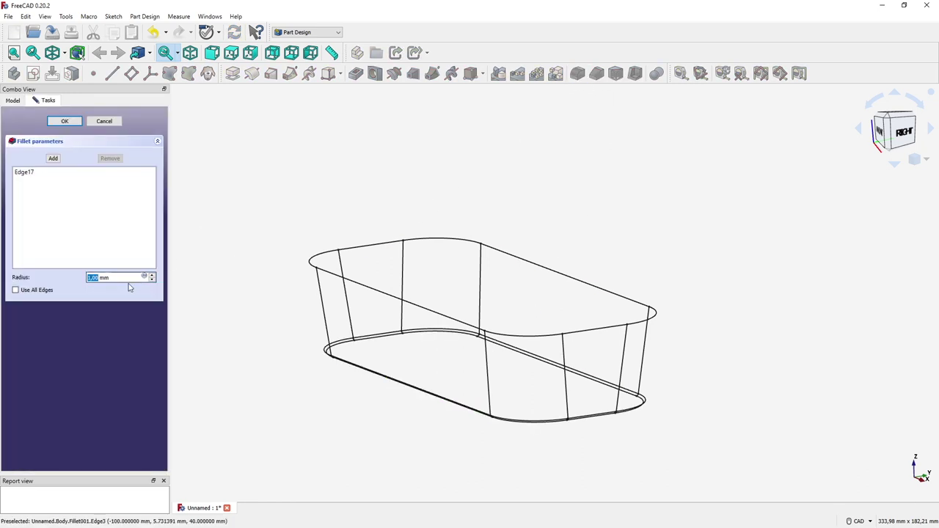
text(15)
key(Return)
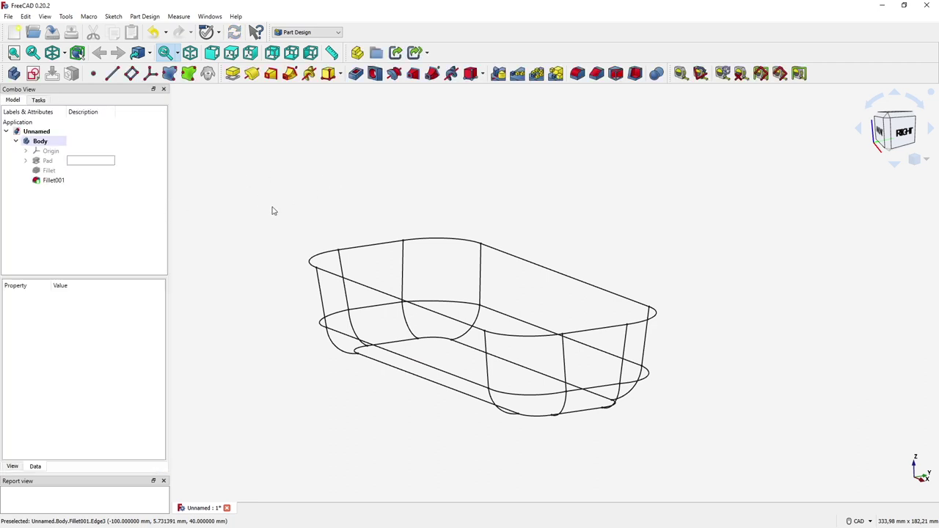
key(v)
key(1)
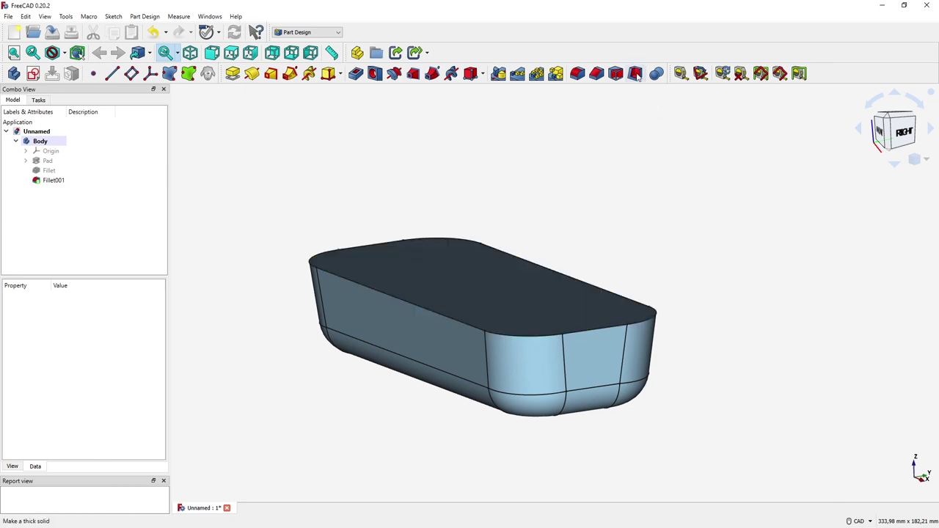
Try to hollow the filleted block from its top face with a 3 mm inward Thickness, and cancel the feature
click(465, 296)
click(634, 75)
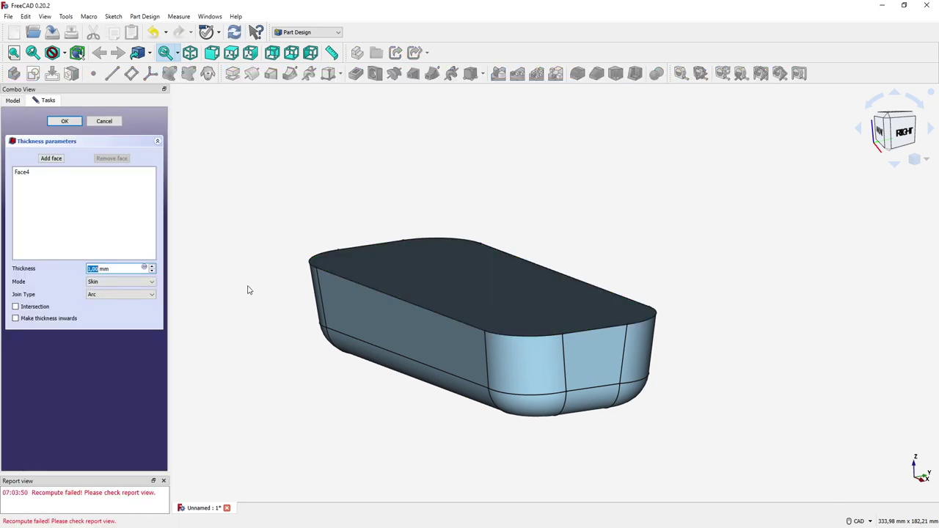
text(3)
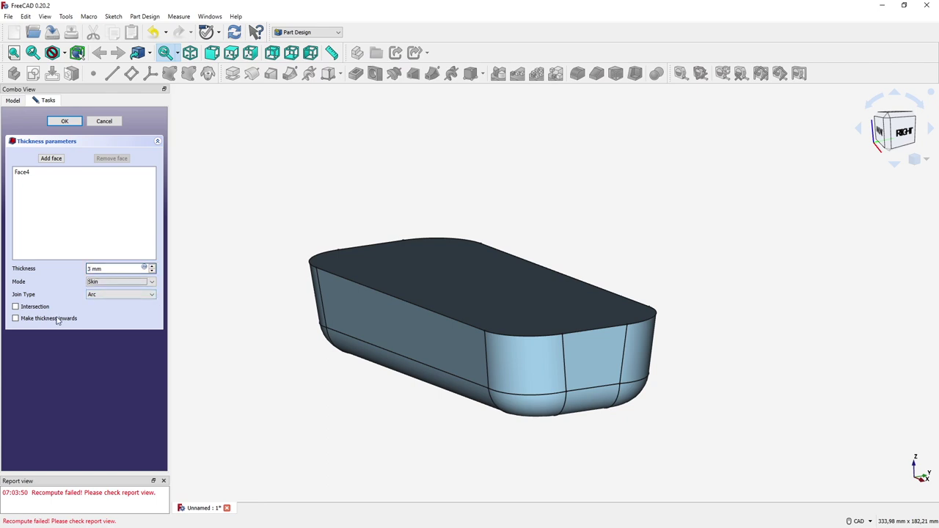
click(41, 320)
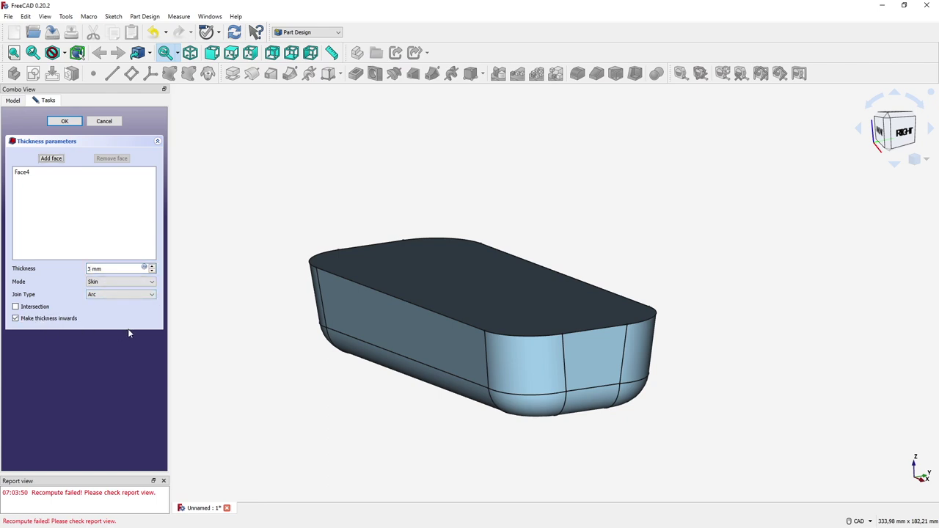
click(65, 121)
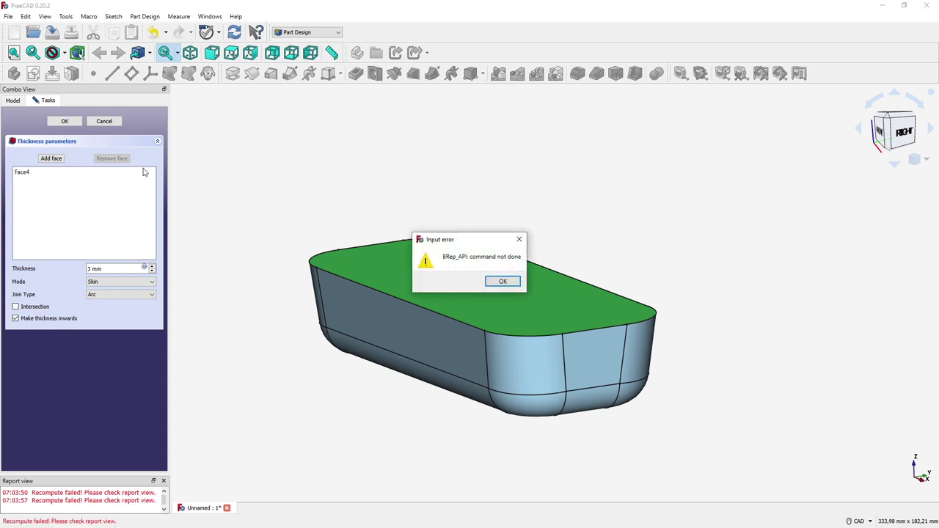
click(503, 281)
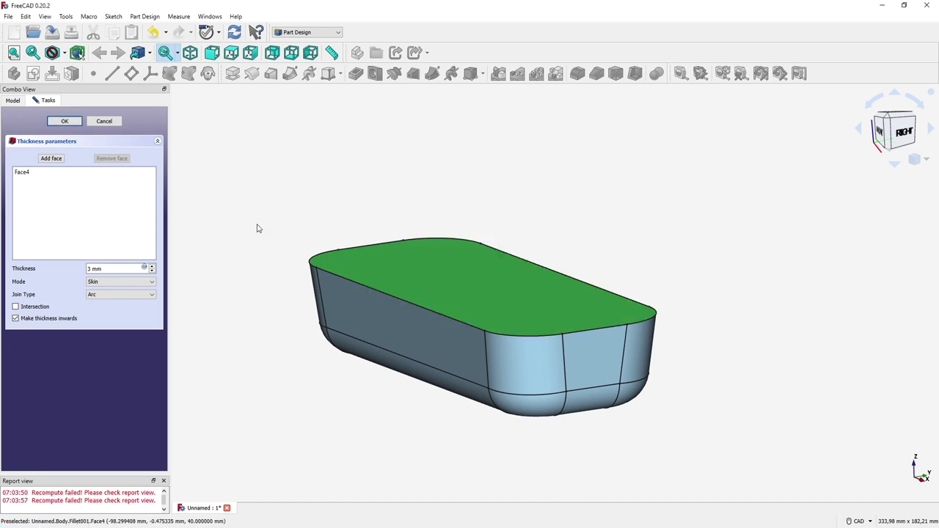
click(105, 122)
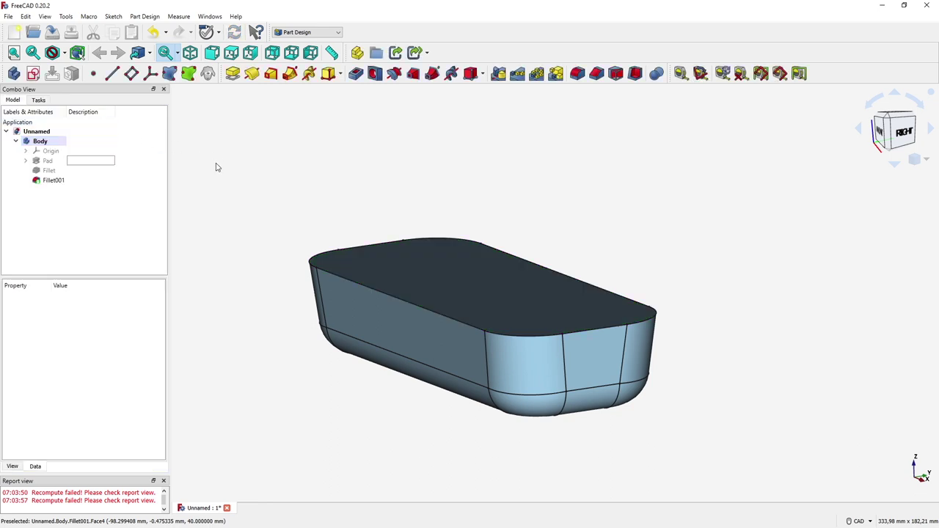
Delete both fillets and hollow the plain tapered block from its top face with a 3 mm inward Thickness
click(82, 181)
key(Delete)
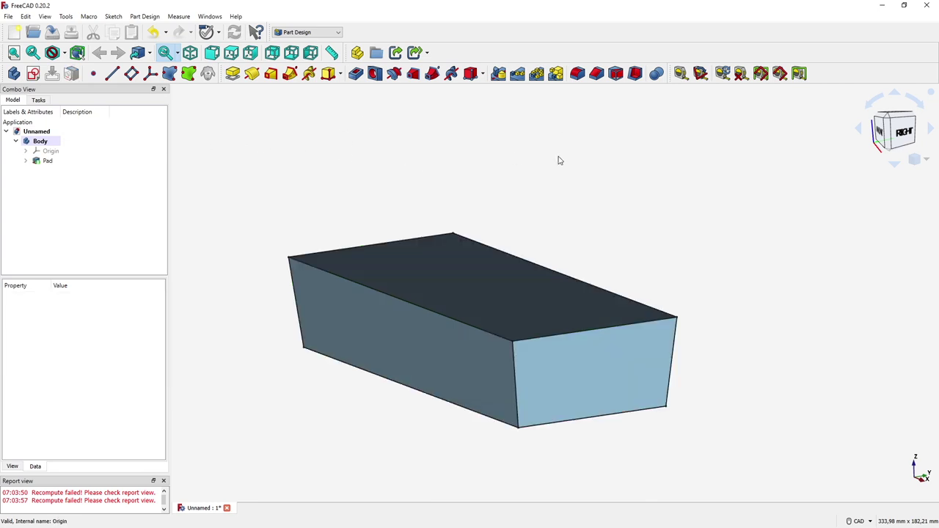
click(480, 267)
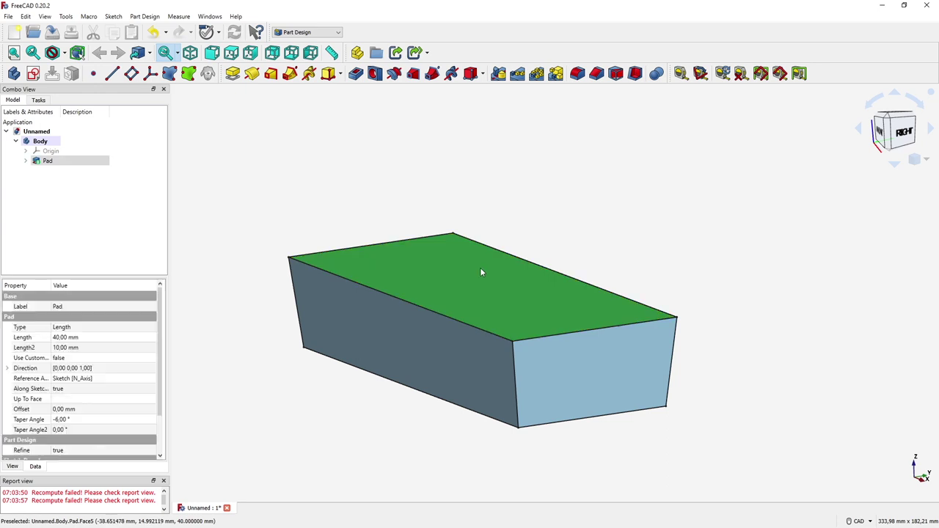
click(643, 78)
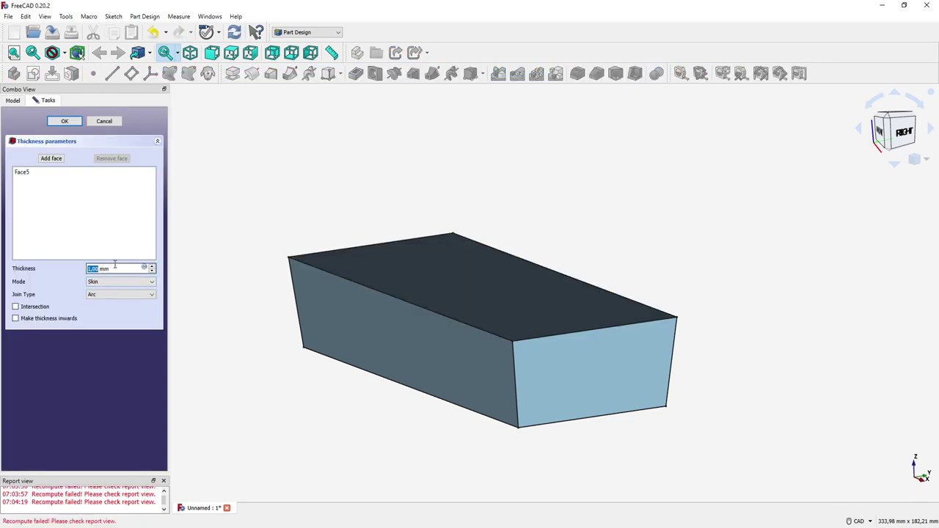
click(52, 319)
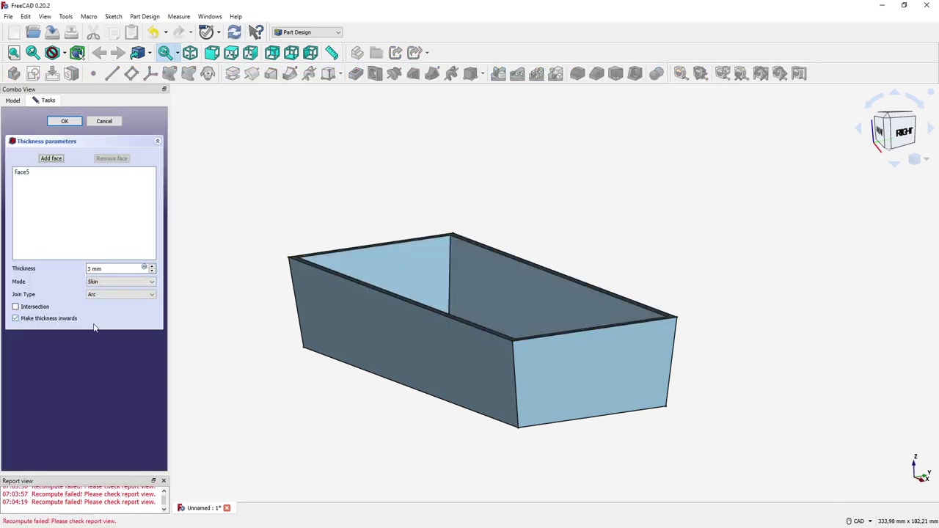
middle_drag(333, 371, 344, 391)
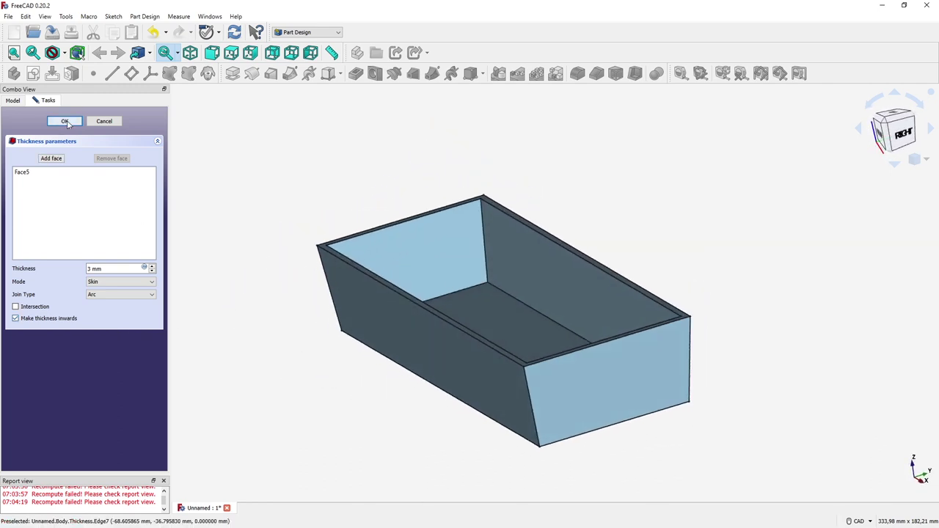
click(65, 121)
Clear the report messages and show the hollow block from the top in wireframe
right_click(149, 506)
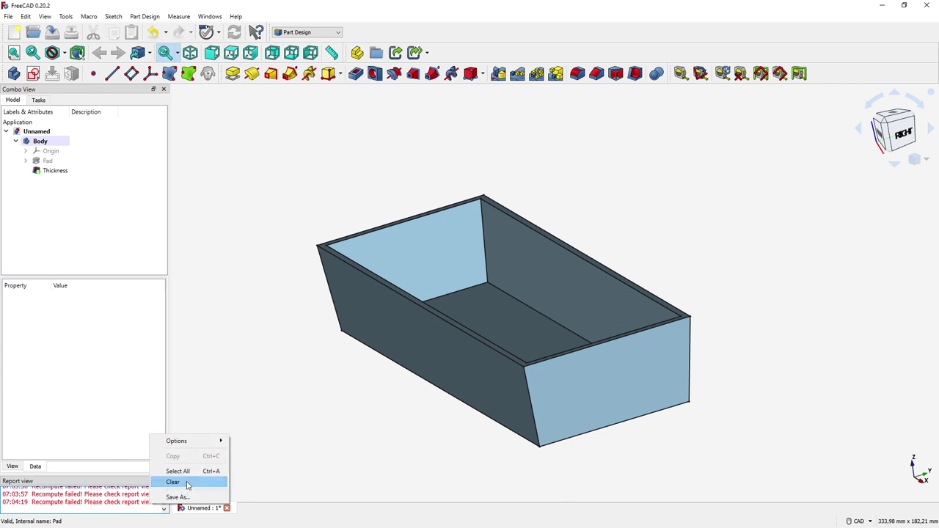
click(184, 483)
middle_drag(426, 375, 360, 400)
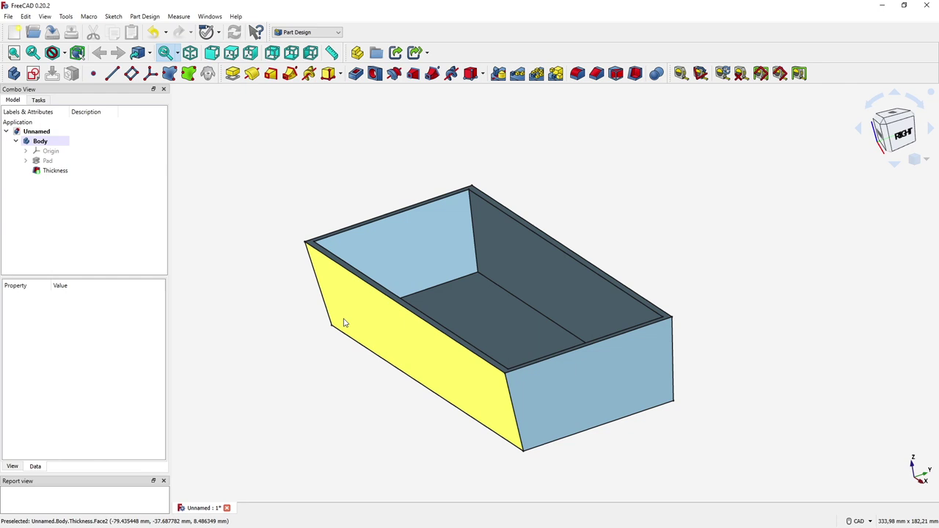
click(899, 115)
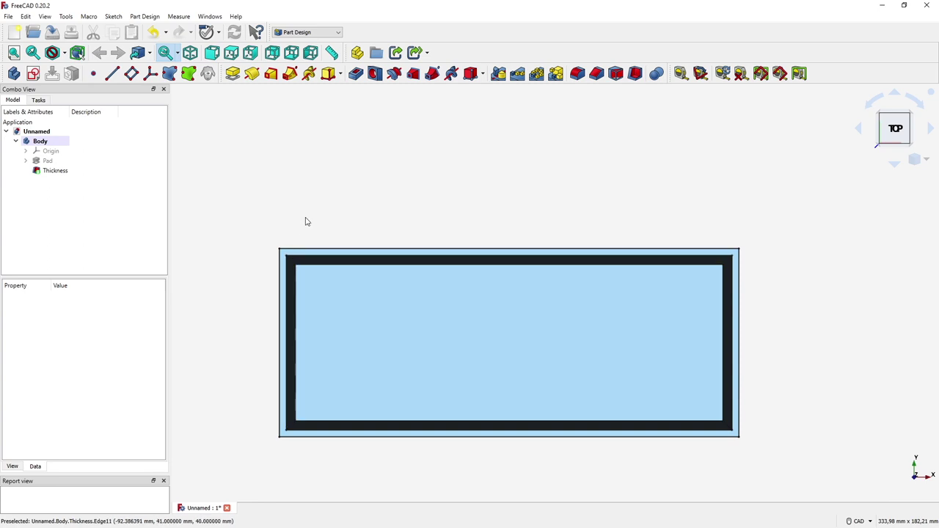
key(v)
key(3)
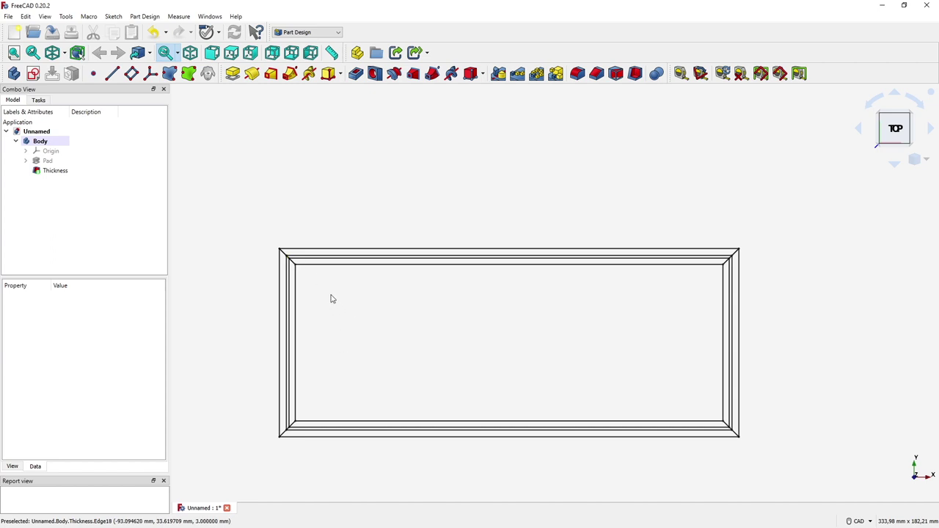
Fillet the four slanted inner corner edges of the hollow block with a 22 mm radius
scroll(330, 298, up, 2)
scroll(325, 222, down, 1)
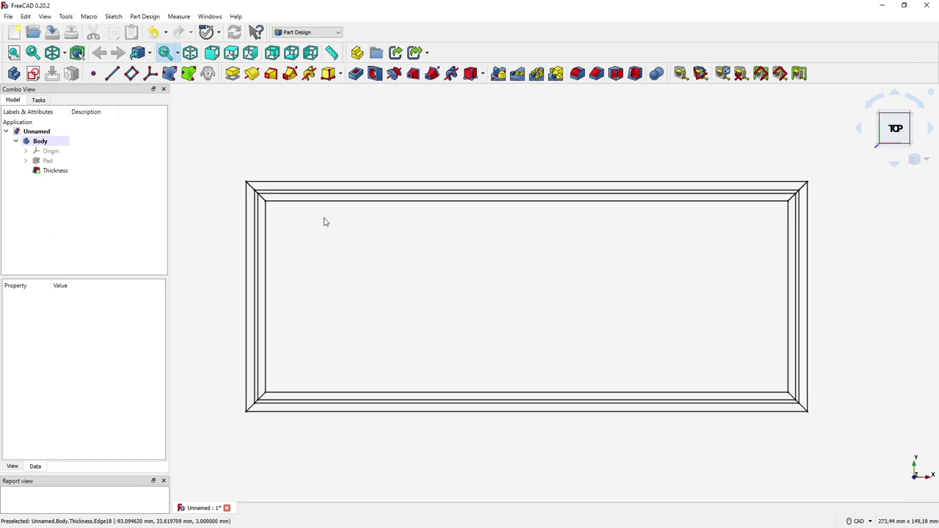
click(262, 199)
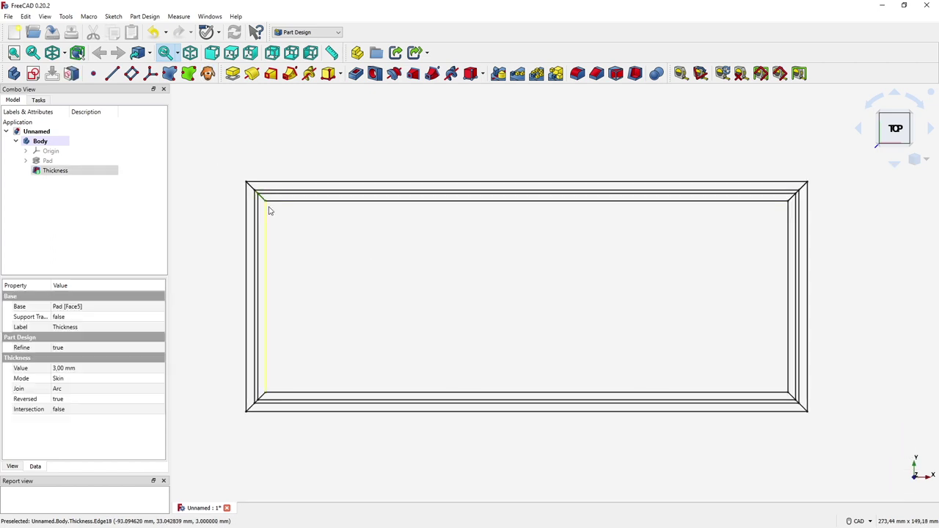
ctrl+click(266, 399)
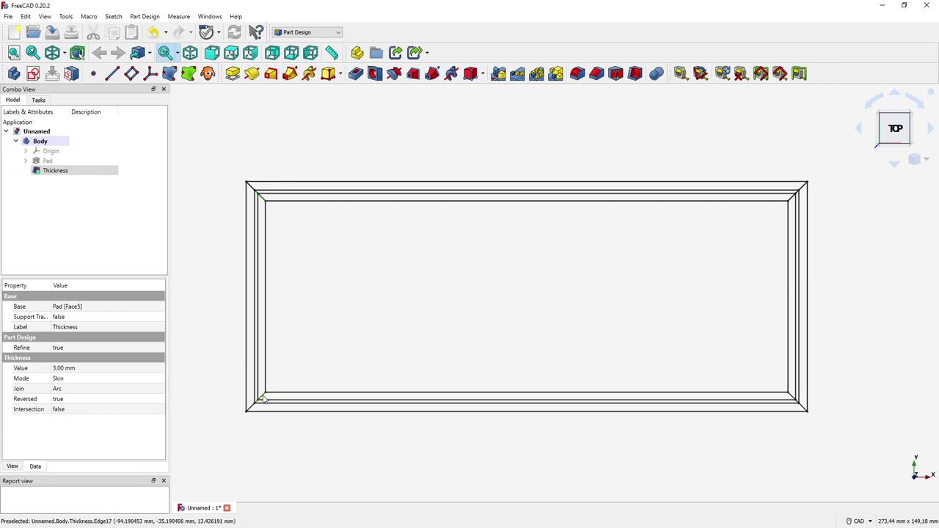
ctrl+click(796, 198)
ctrl+click(792, 396)
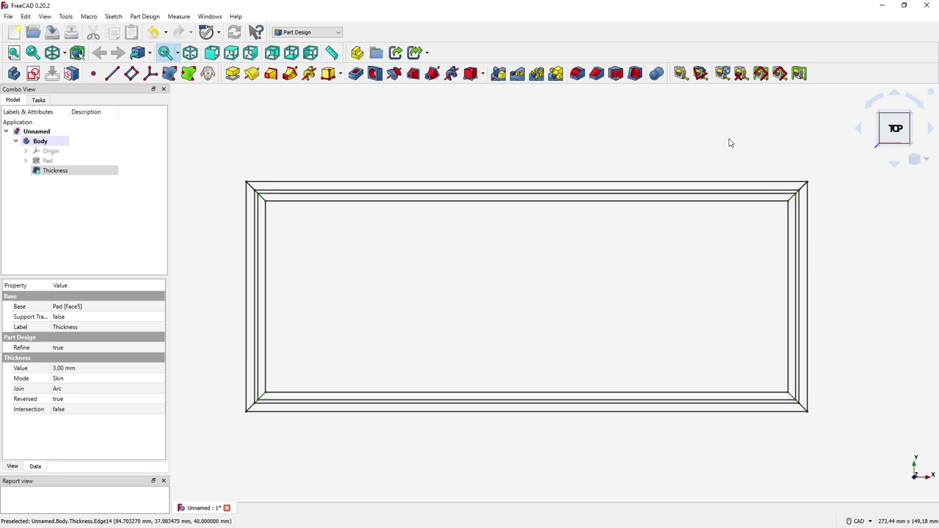
click(578, 75)
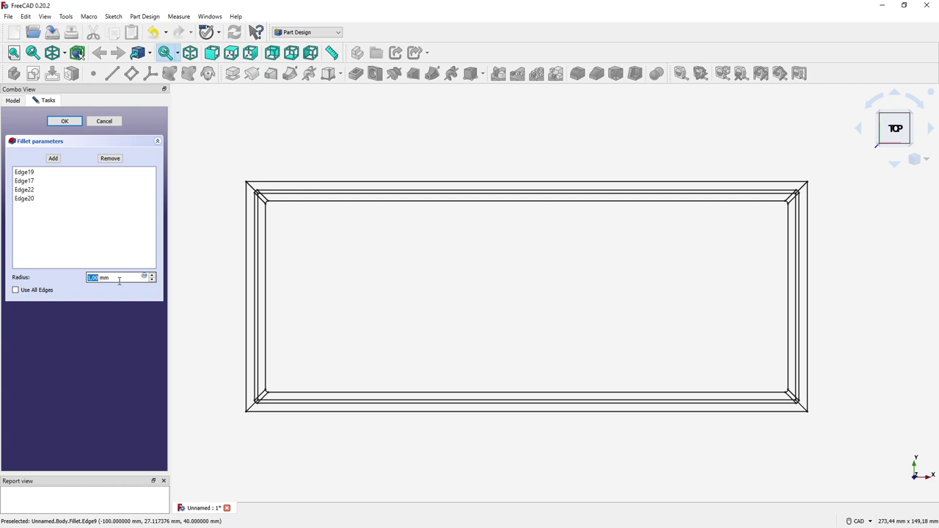
text(12)
key(Return)
text(22)
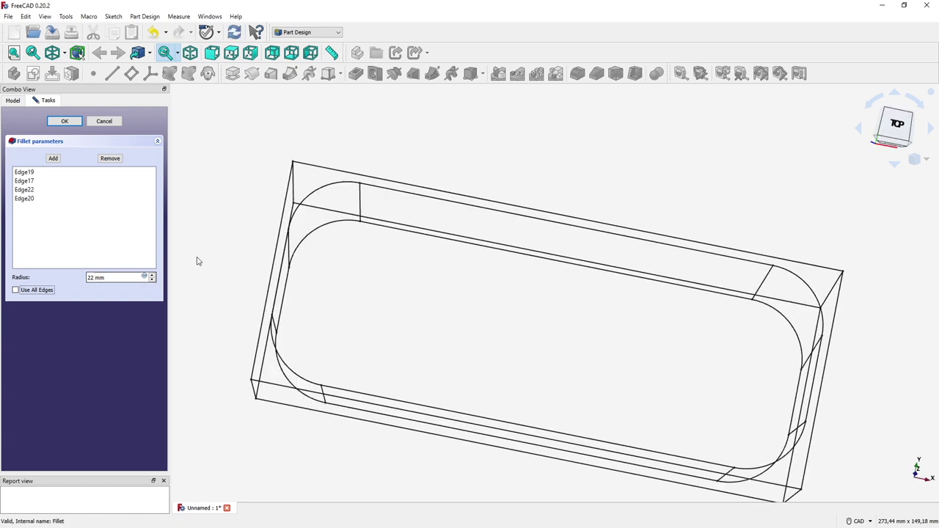
click(65, 122)
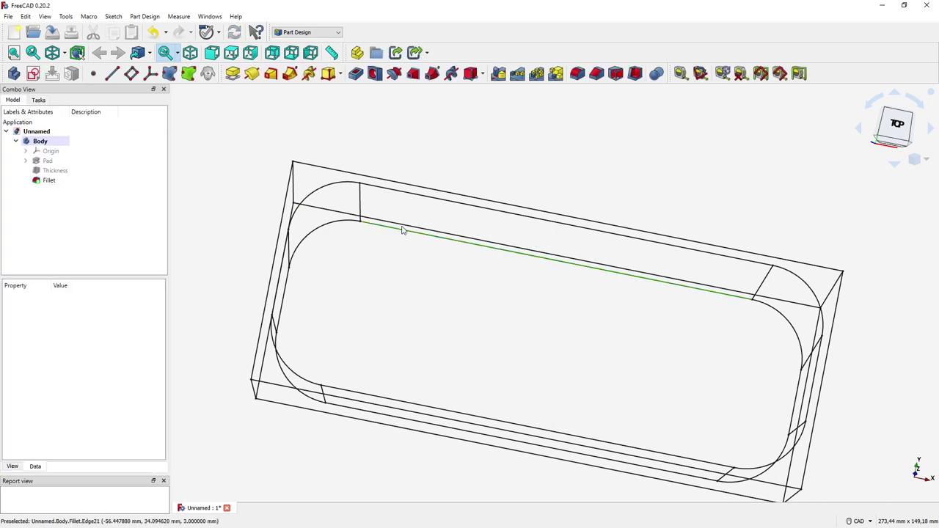
Fillet the inner floor's edge loop with a 12 mm radius and restore the as-is shaded display
click(579, 75)
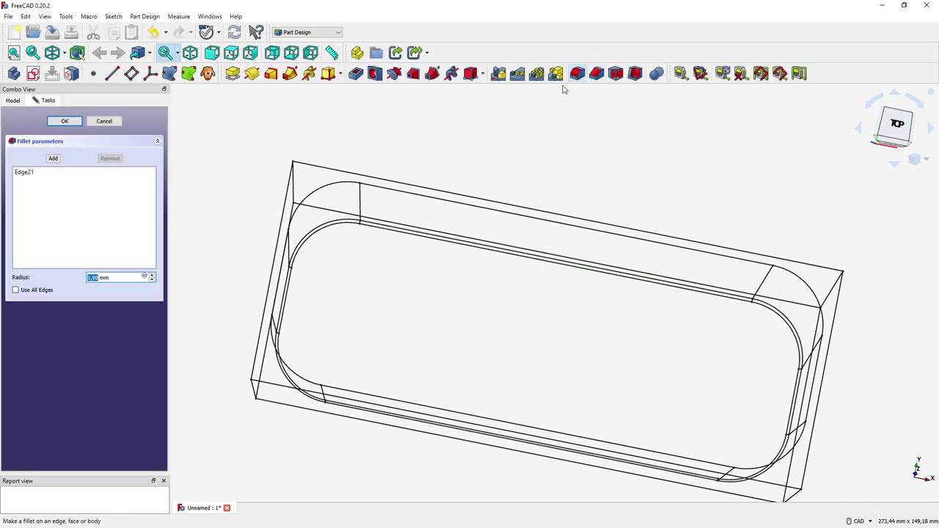
text(1)
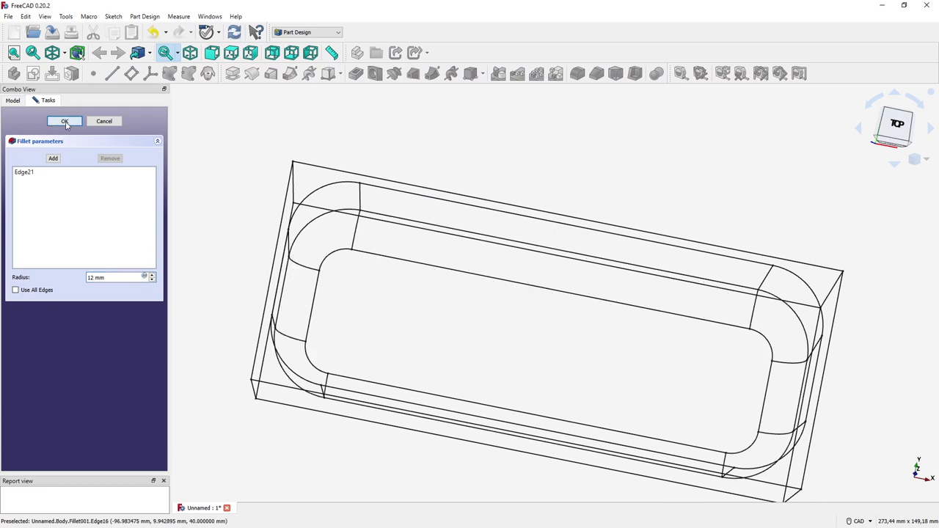
click(65, 122)
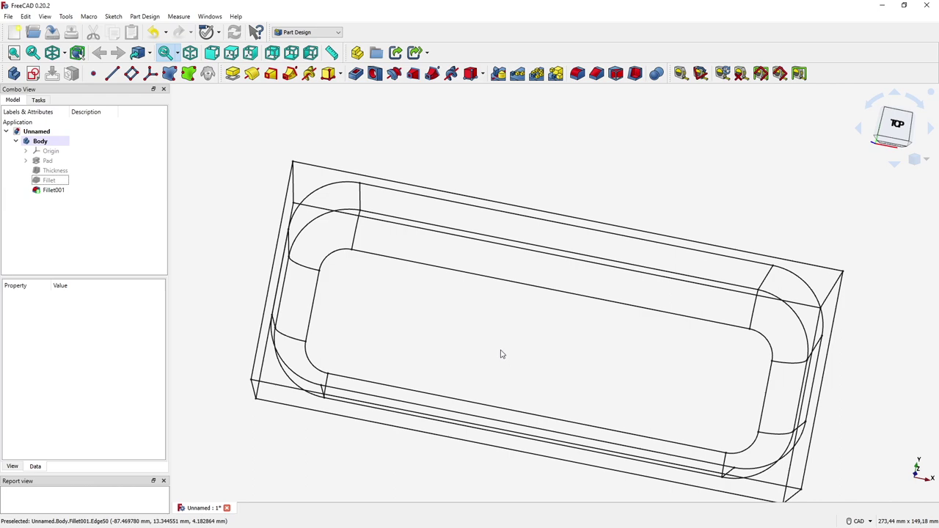
key(v)
key(1)
mouse_move(474, 489)
middle_down()
mouse_move(455, 421)
mouse_move(420, 403)
mouse_move(567, 436)
mouse_move(548, 353)
mouse_move(585, 353)
mouse_move(621, 413)
mouse_move(619, 443)
mouse_move(606, 375)
mouse_move(659, 381)
mouse_move(627, 331)
mouse_move(568, 321)
mouse_move(591, 313)
mouse_move(603, 320)
middle_up()
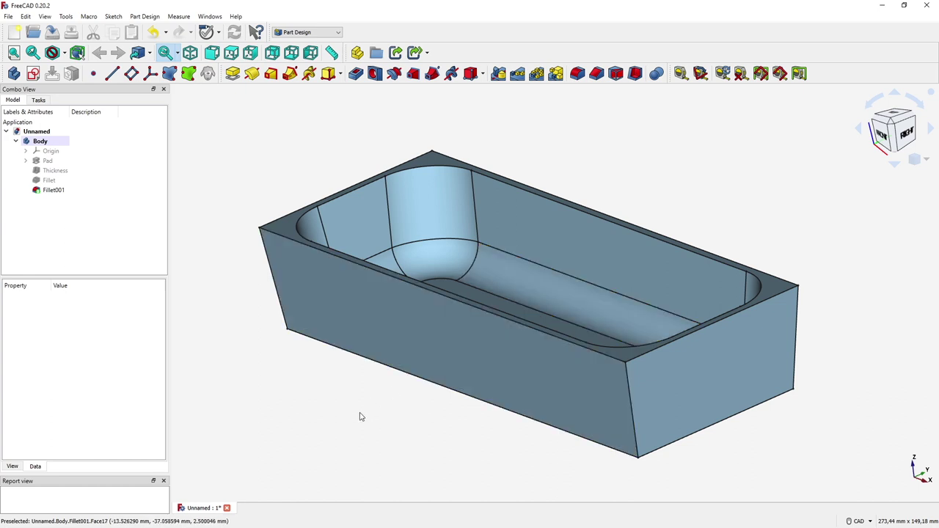
Start a sketch on the XZ plane and draw a closed profile with a horizontal base, slanted sides about 23 mm long and a tangent arc of about 3.6 mm radius on top
click(34, 73)
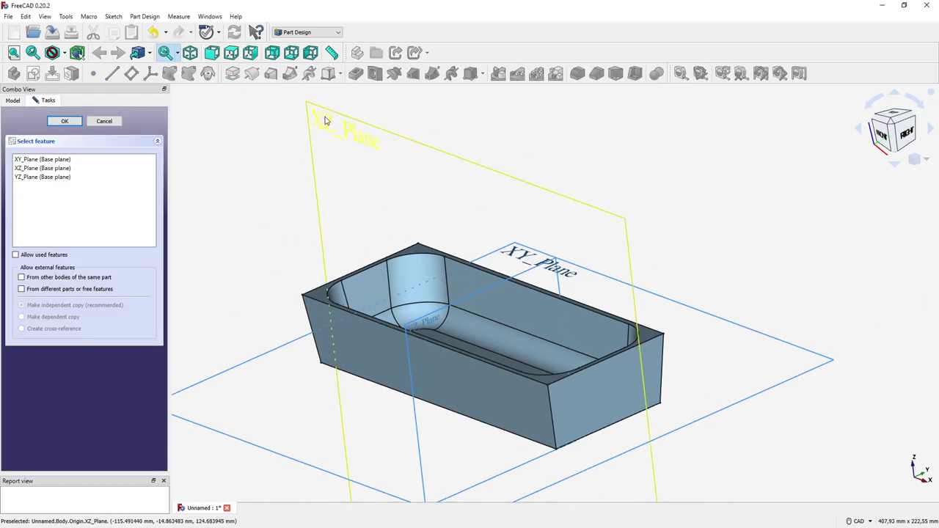
click(325, 120)
scroll(369, 287, up, 6)
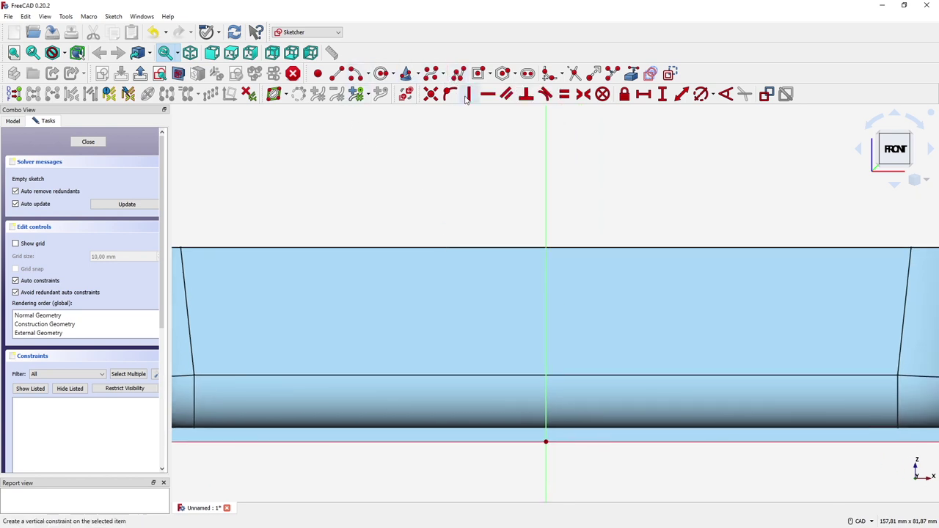
click(456, 77)
click(579, 419)
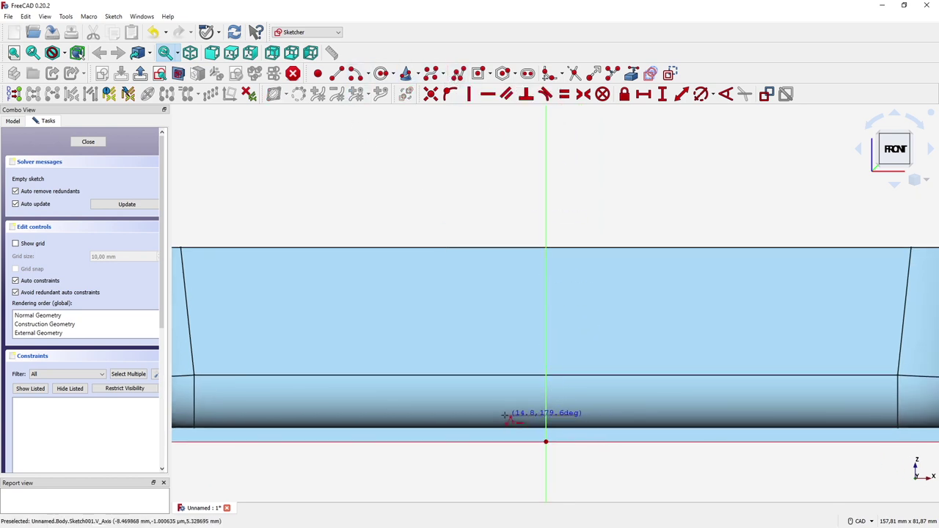
click(505, 416)
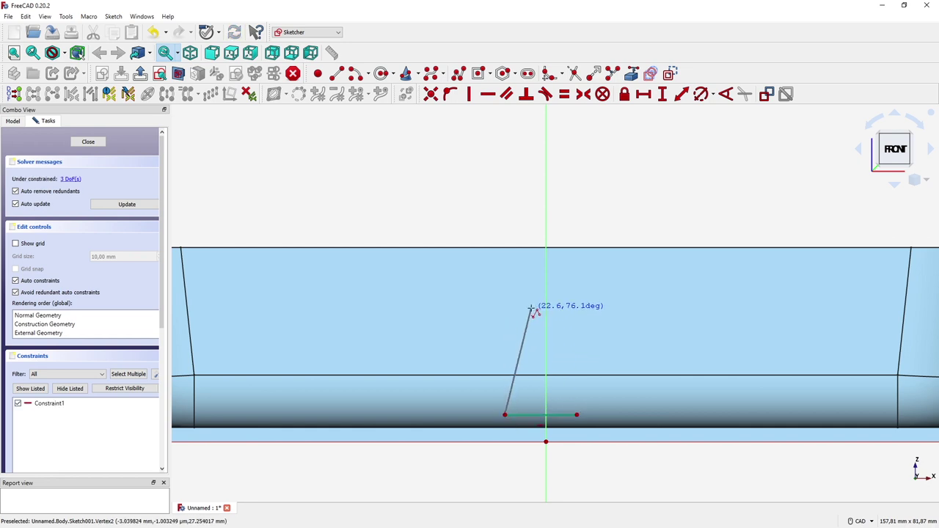
click(532, 308)
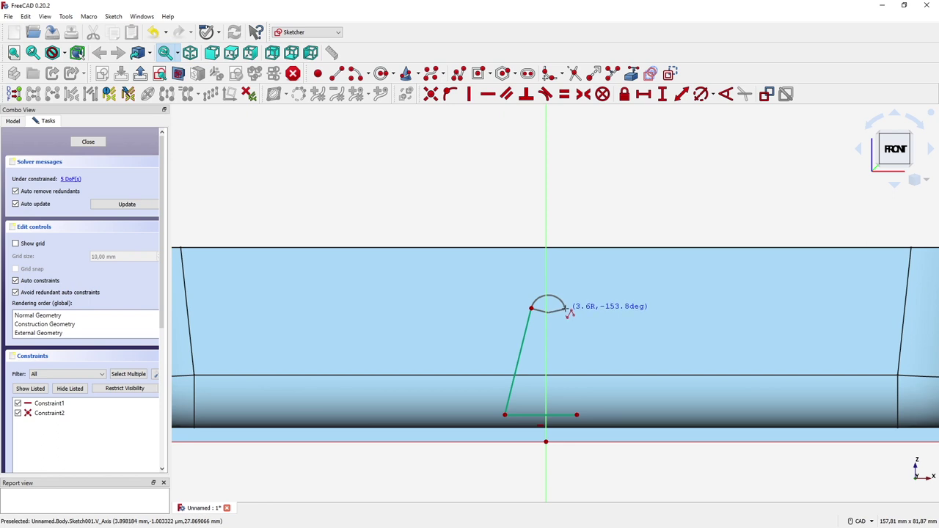
click(565, 308)
click(576, 415)
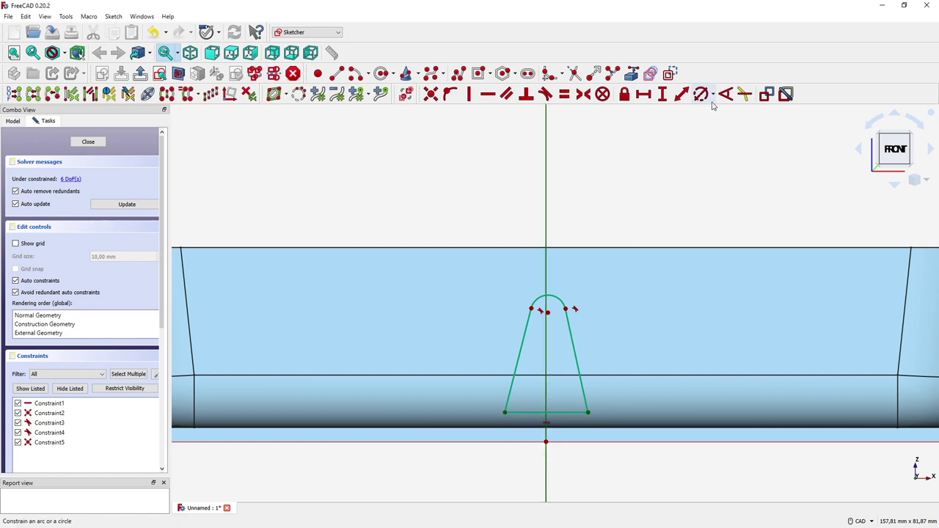
Make the profile's base endpoints symmetric about the vertical axis and constrain the top arc's centre onto that axis
click(584, 94)
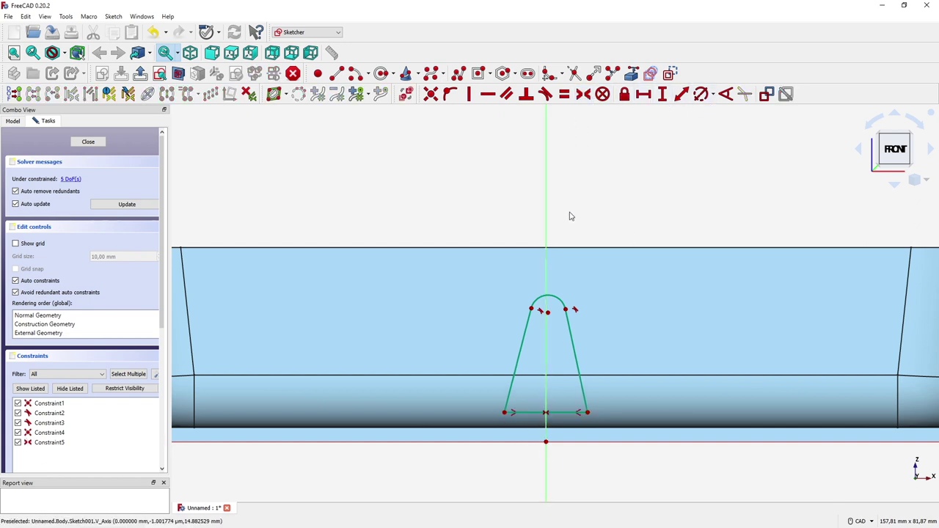
click(548, 314)
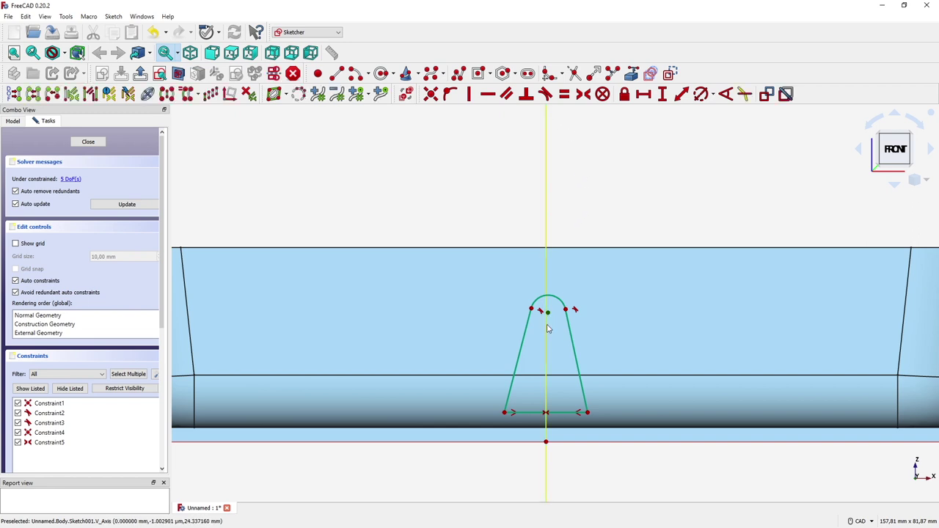
click(450, 95)
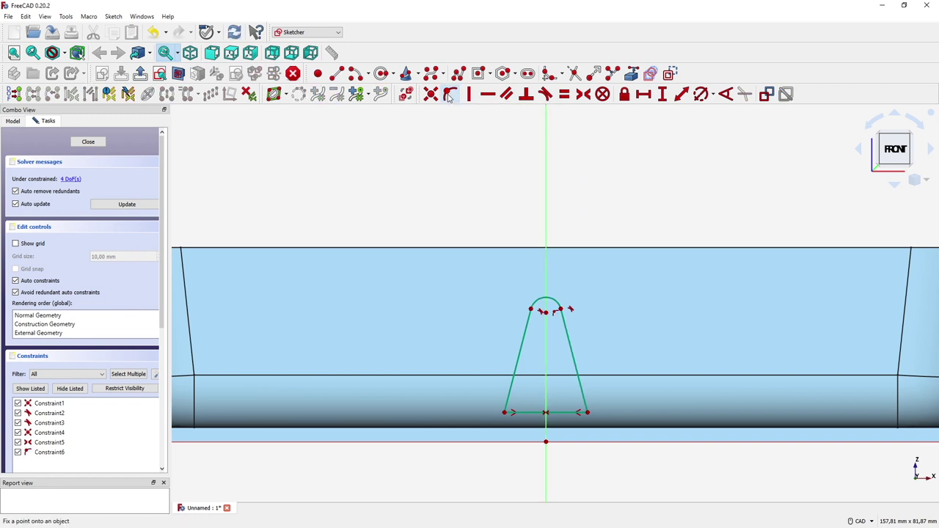
Constrain the angle between the profile's two slanted sides to 12°
click(725, 94)
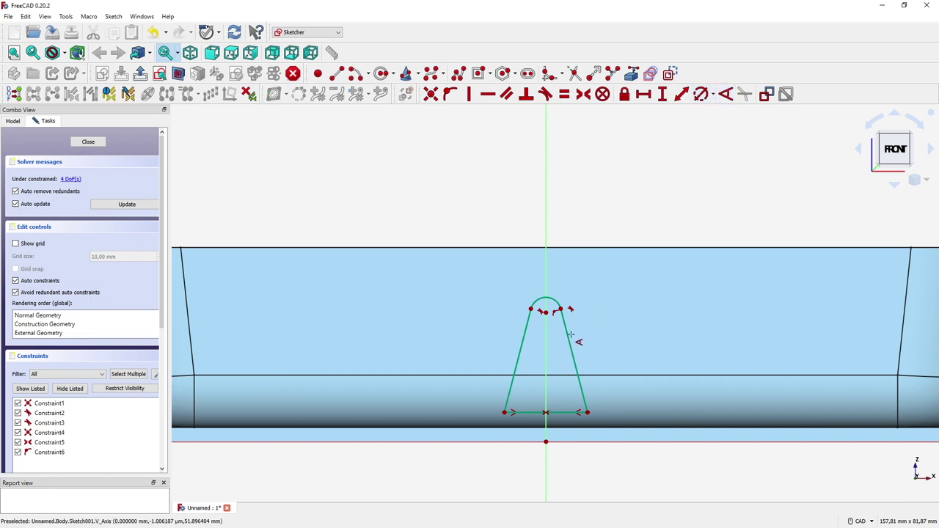
click(531, 355)
text(12)
key(Return)
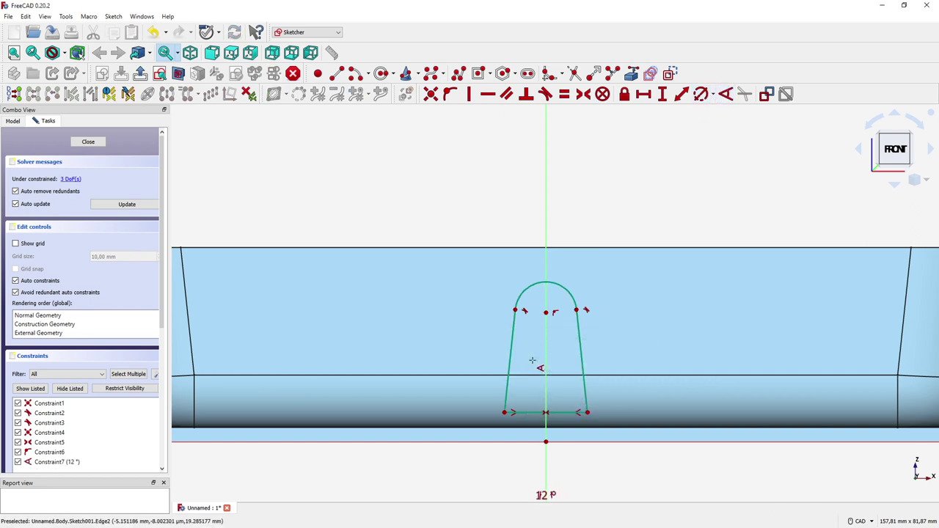
Set the profile's base width to 10 mm, move that dimension below the profile, and place the base 3 mm above the origin
click(643, 94)
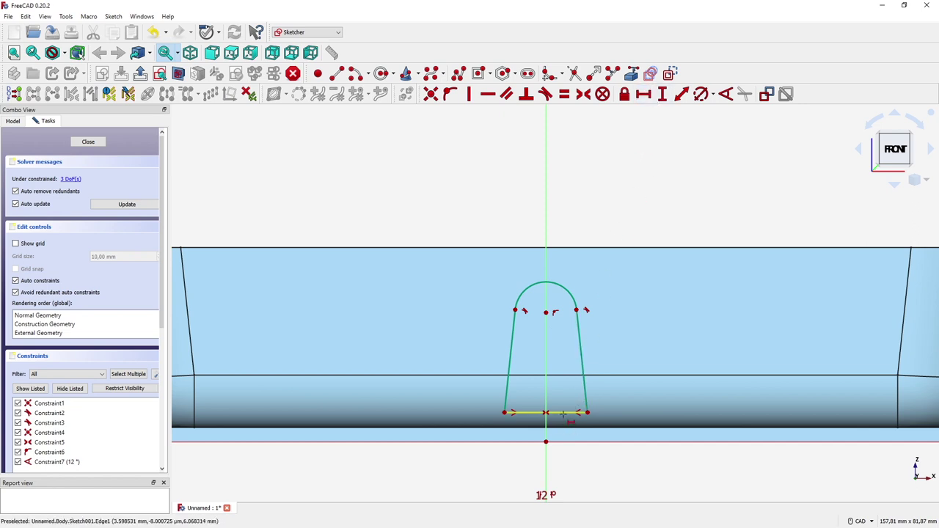
click(562, 413)
text(10)
key(Return)
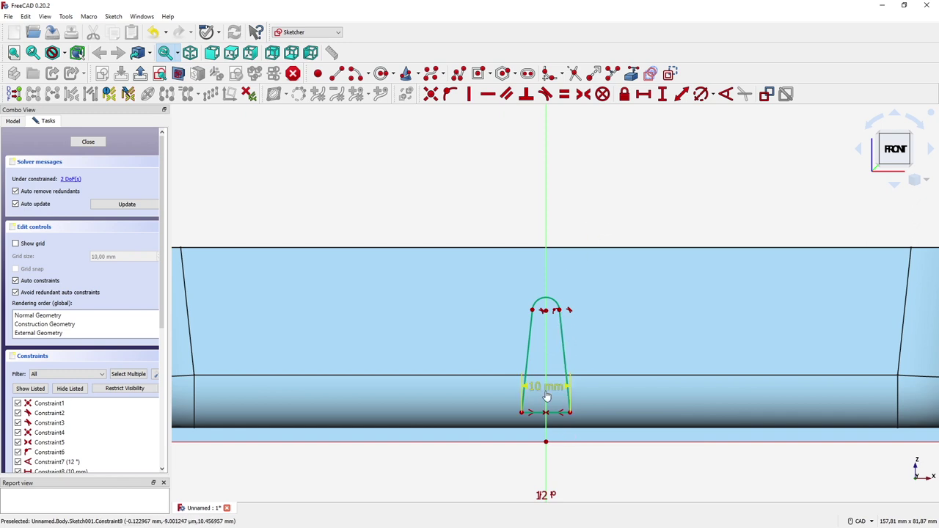
drag(547, 393, 598, 464)
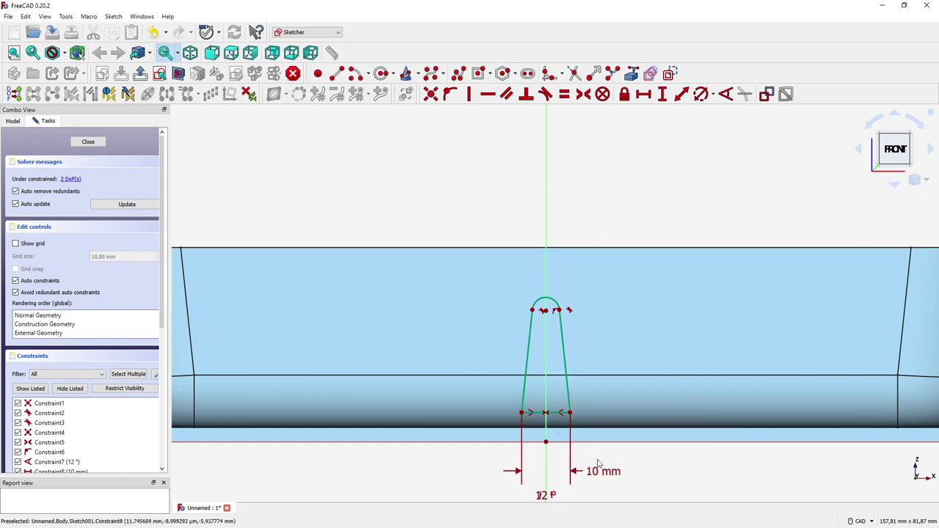
click(547, 449)
click(663, 94)
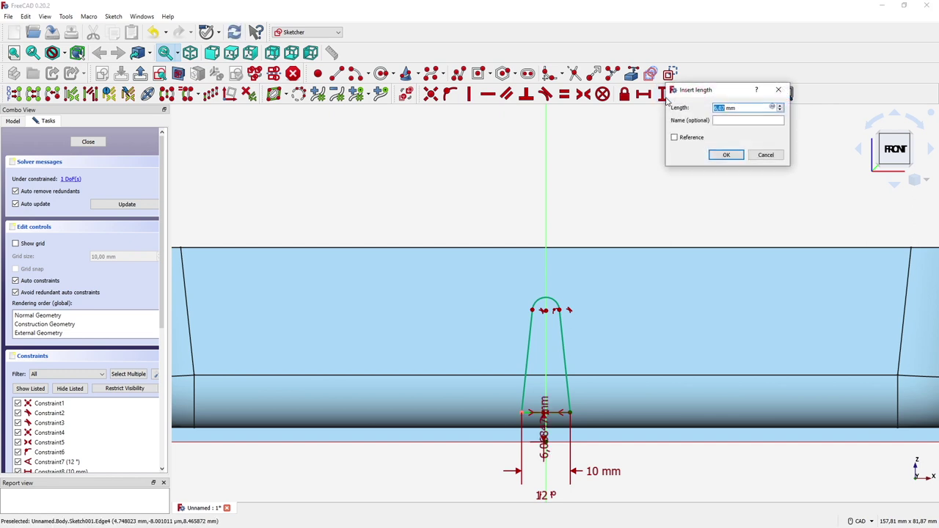
text(3)
key(Return)
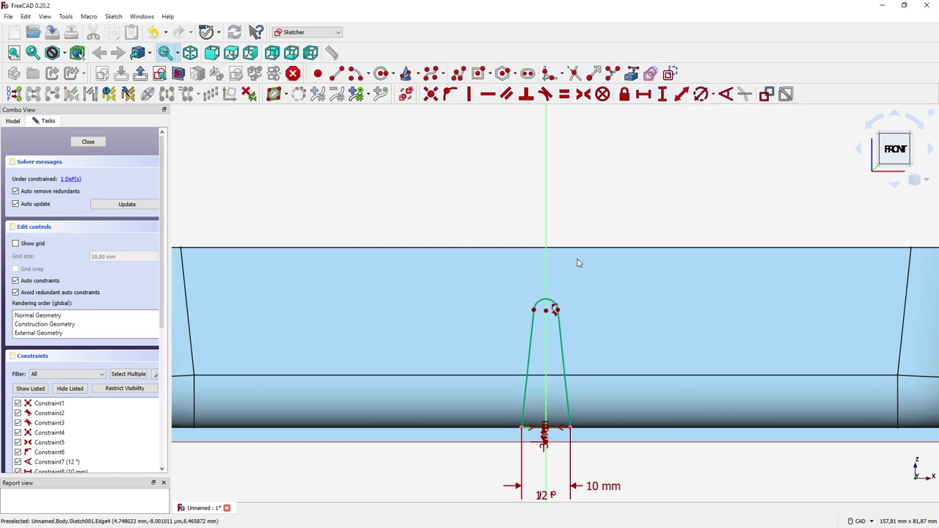
Stretch the profile's rounded top up to about 36 mm above the origin and add a point on the arc, constrained to the vertical axis
mouse_move(544, 302)
mouse_down()
mouse_move(551, 204)
mouse_move(562, 274)
mouse_move(550, 384)
mouse_move(554, 272)
mouse_up()
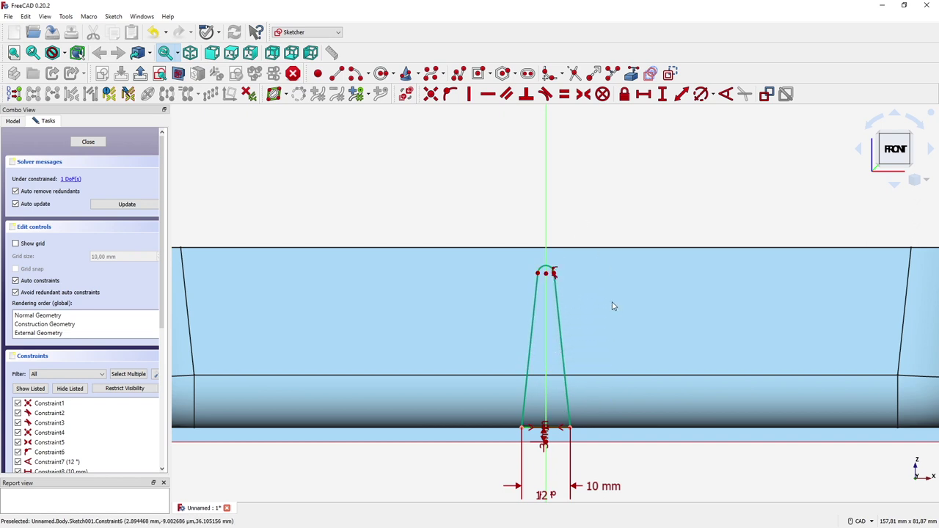
scroll(613, 307, up, 1)
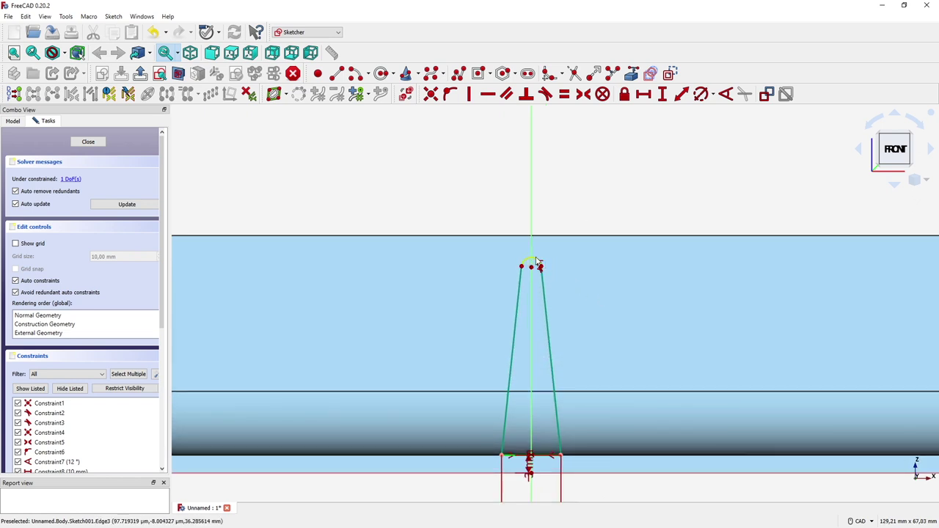
scroll(541, 264, up, 2)
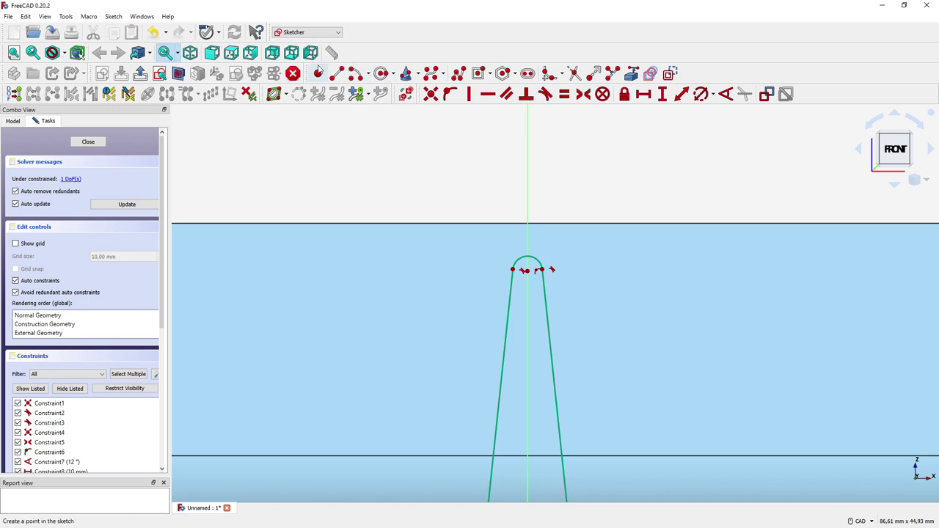
click(318, 74)
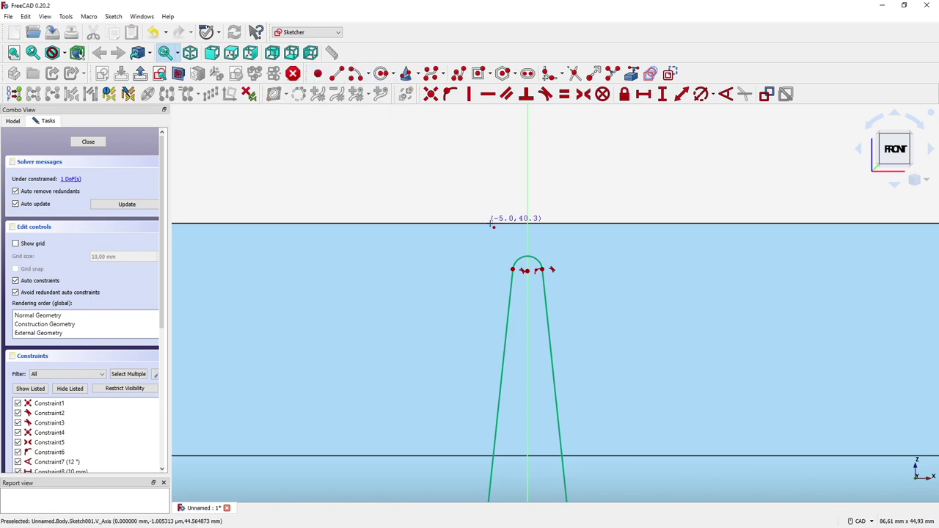
click(532, 258)
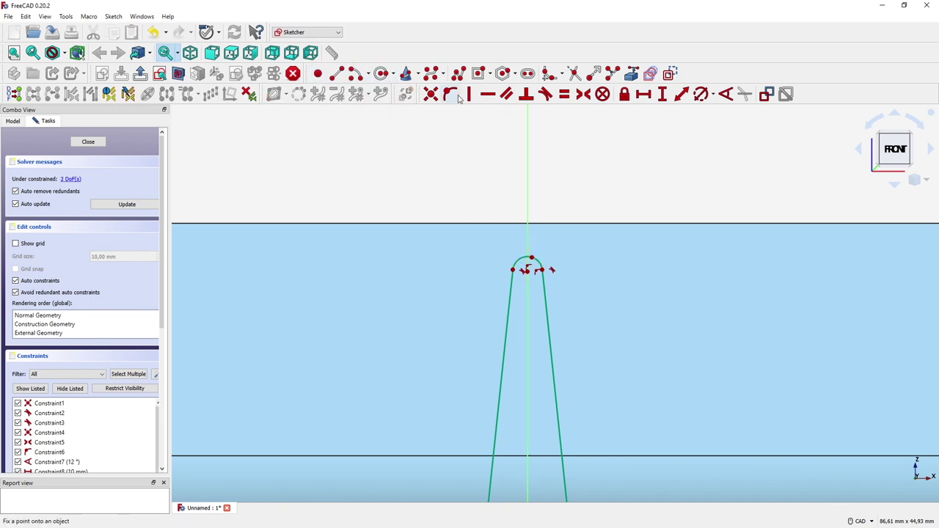
click(532, 258)
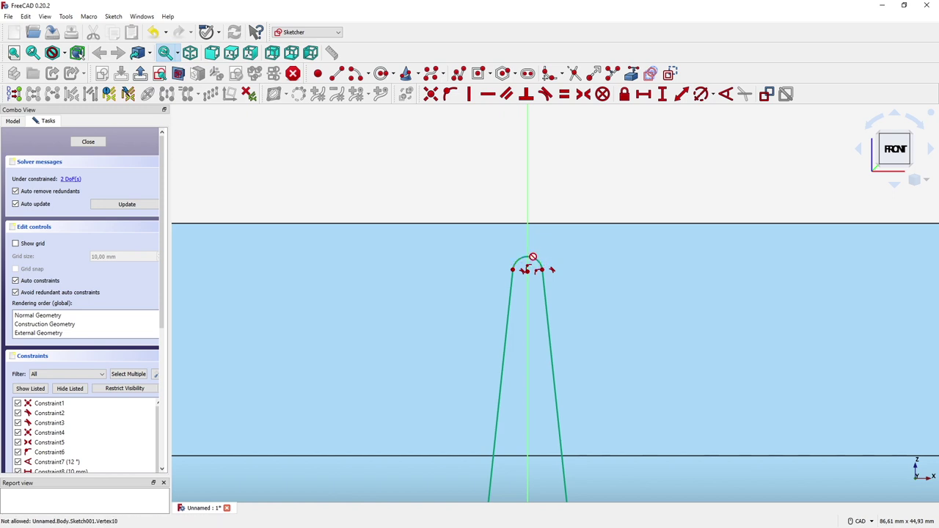
click(529, 247)
scroll(558, 196, down, 4)
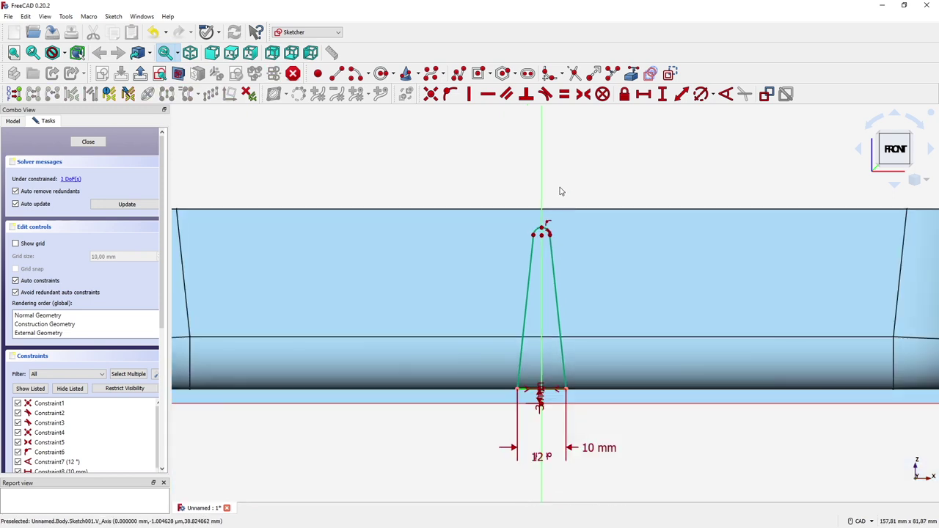
Set the vertical distance from the origin to the arc's top point to 37 mm, move the dimension clear of the profile, and close the sketch
click(662, 94)
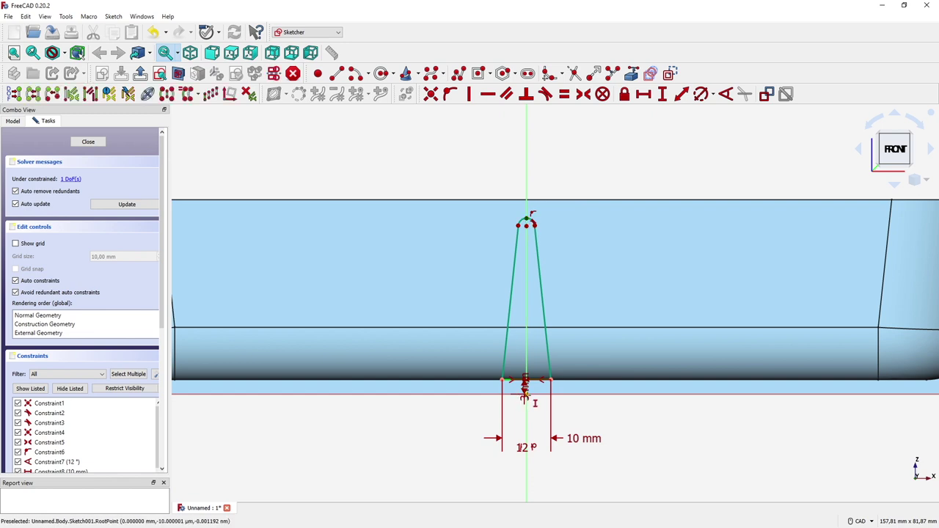
click(525, 395)
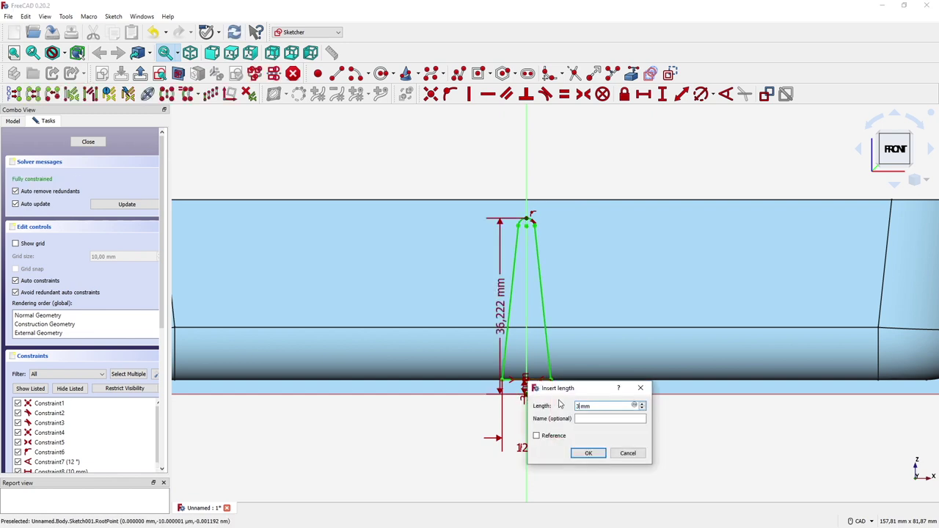
text(37)
key(Return)
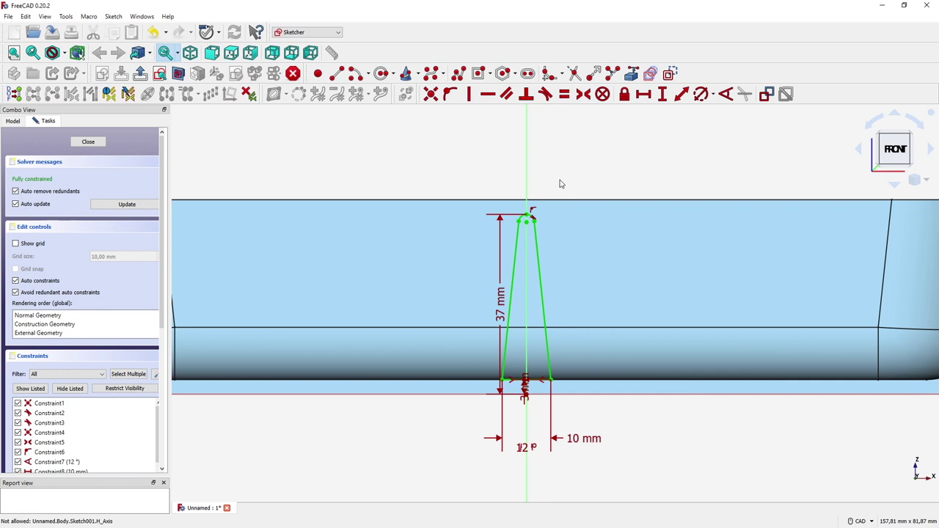
drag(499, 304, 434, 304)
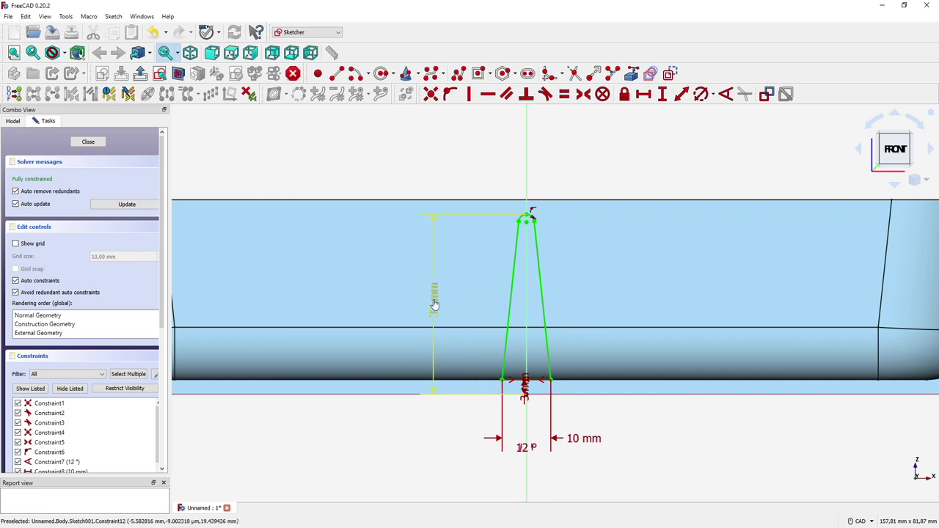
click(96, 144)
Pad the profile sketch up to the tray's outer long front side face with 0 mm offset
mouse_move(372, 417)
middle_down()
mouse_move(367, 452)
mouse_move(365, 436)
middle_up()
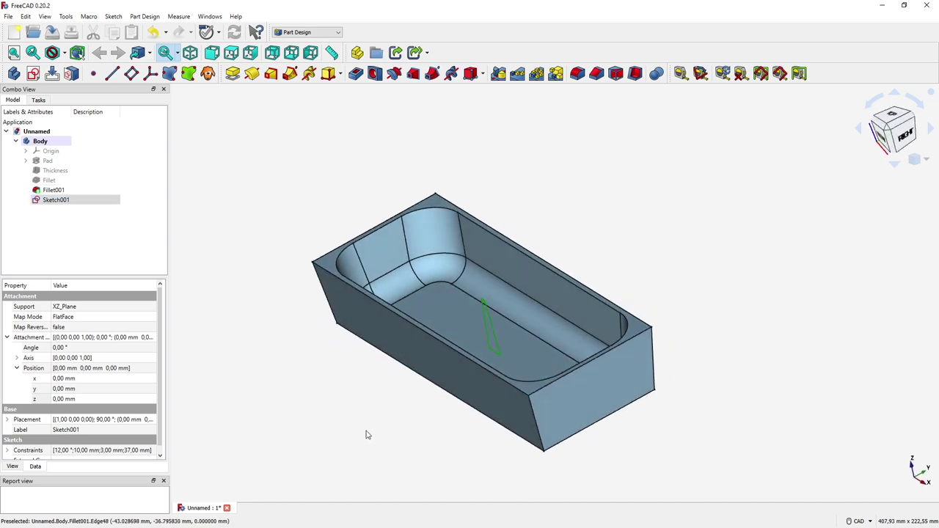
click(232, 73)
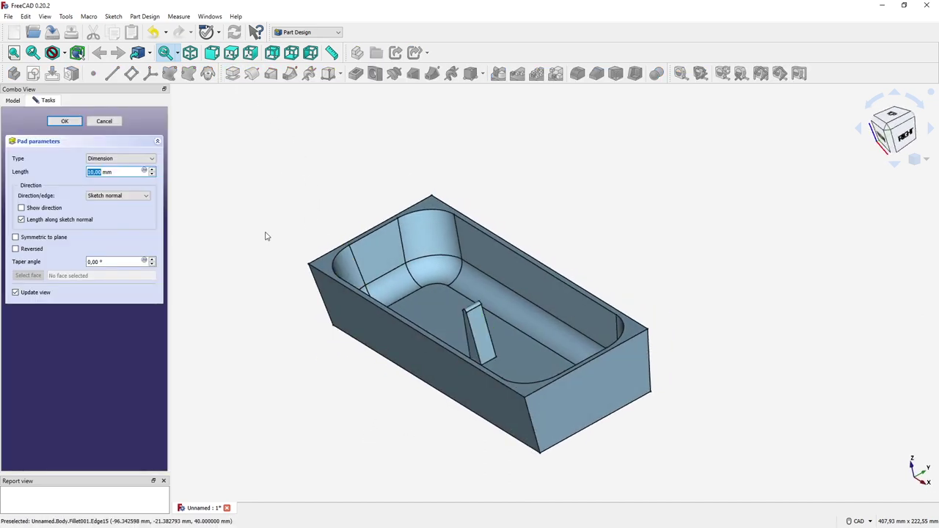
click(118, 158)
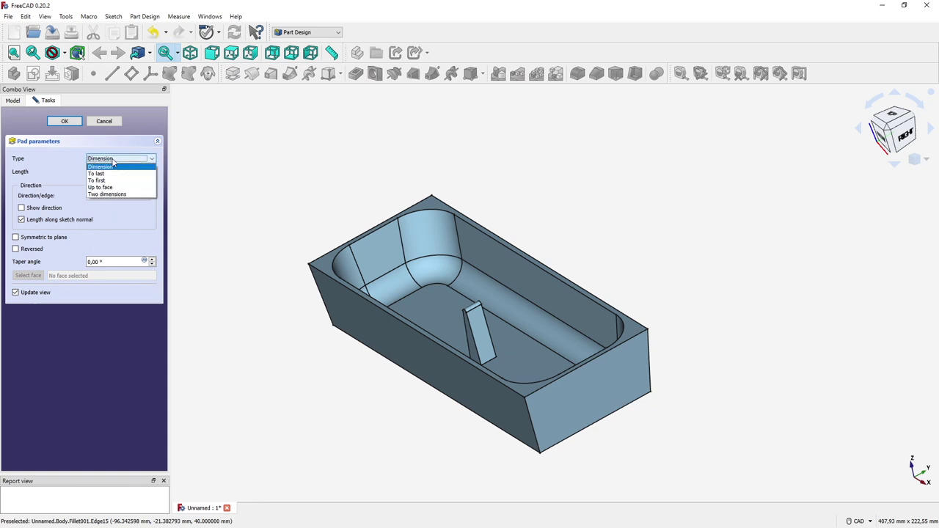
click(118, 188)
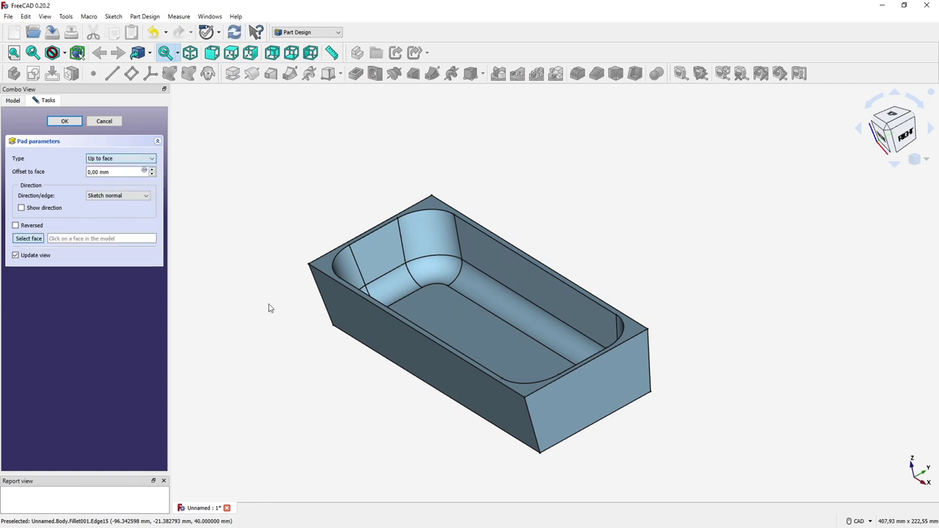
click(408, 378)
middle_drag(407, 382, 558, 324)
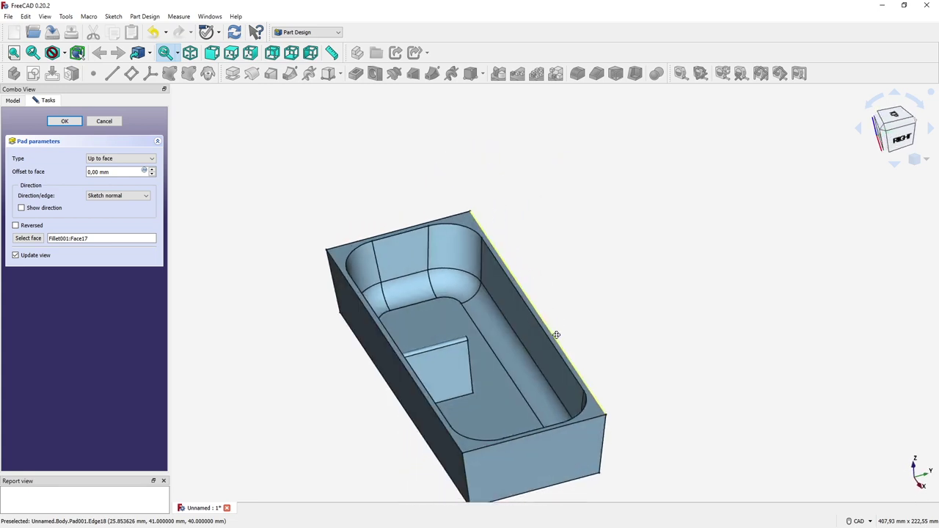
click(65, 121)
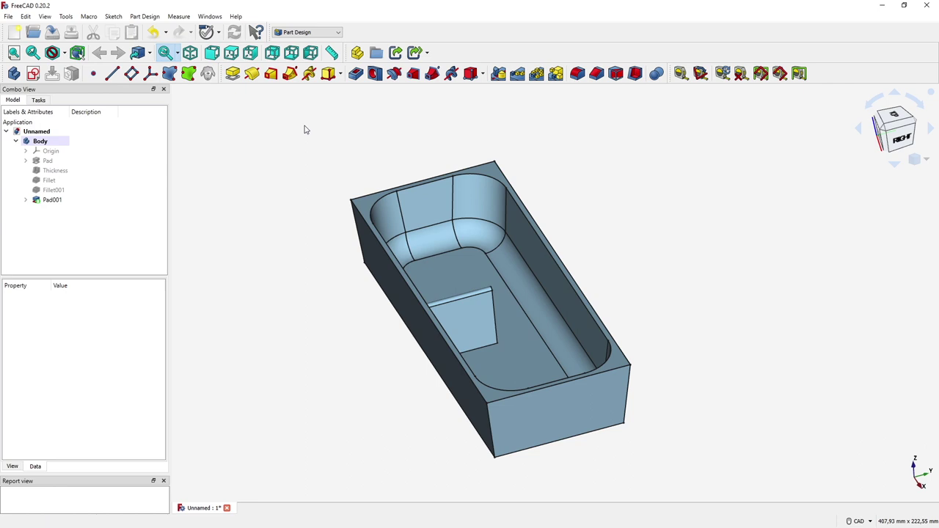
Create a MultiTransform of the rib pad and add a mirrored transformation about the base XZ plane
click(91, 200)
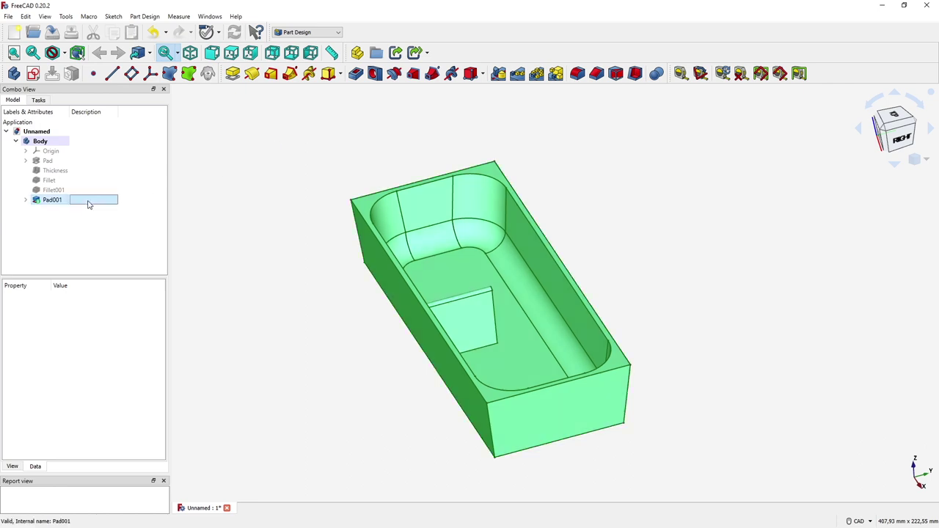
click(556, 72)
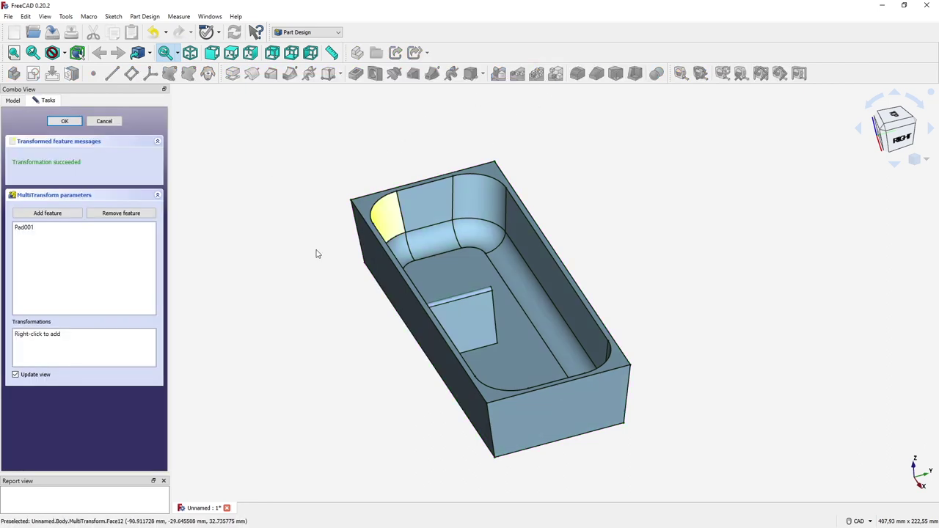
right_click(93, 349)
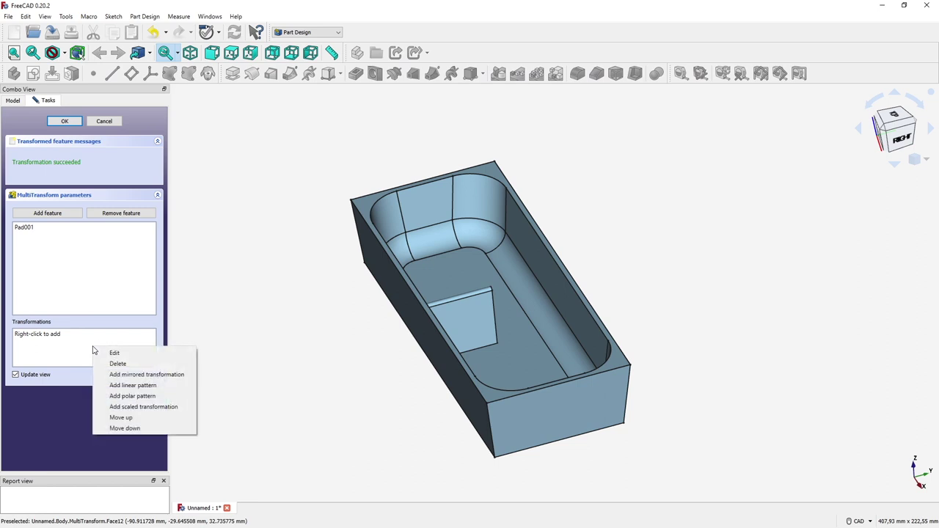
click(139, 376)
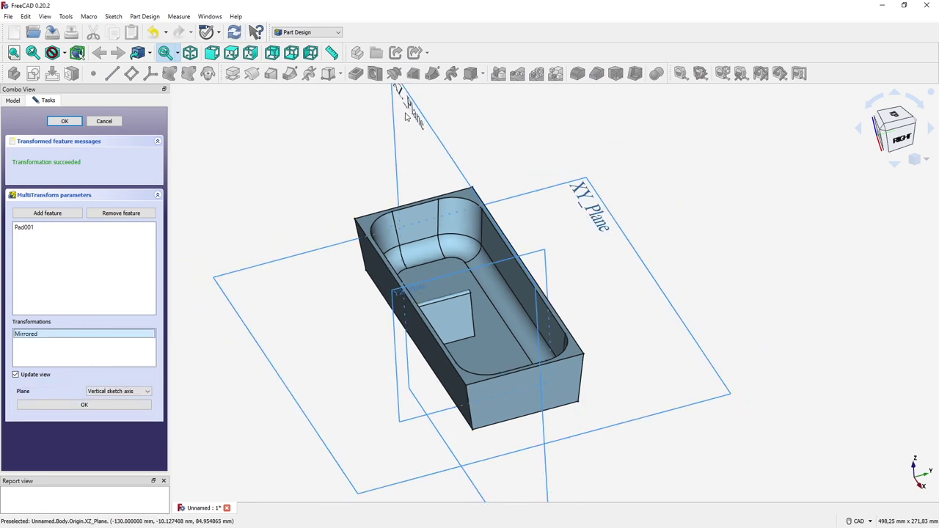
click(124, 392)
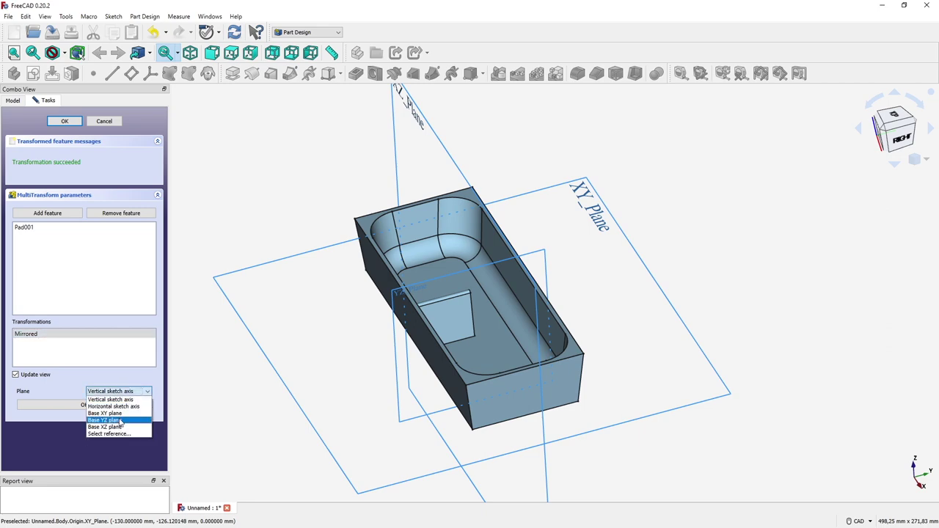
click(116, 425)
middle_drag(392, 356, 376, 400)
click(79, 406)
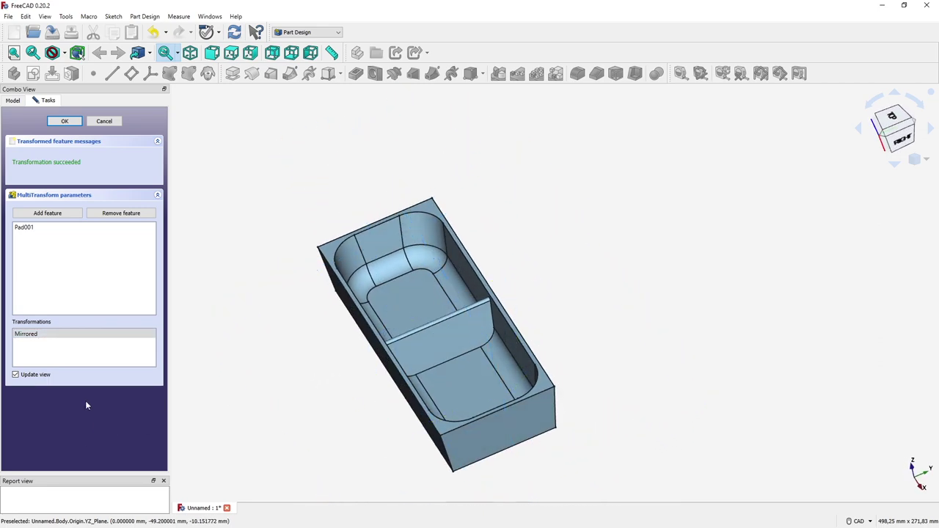
Add a linear pattern transformation to the MultiTransform and direct it along the base X axis
right_click(83, 351)
click(122, 388)
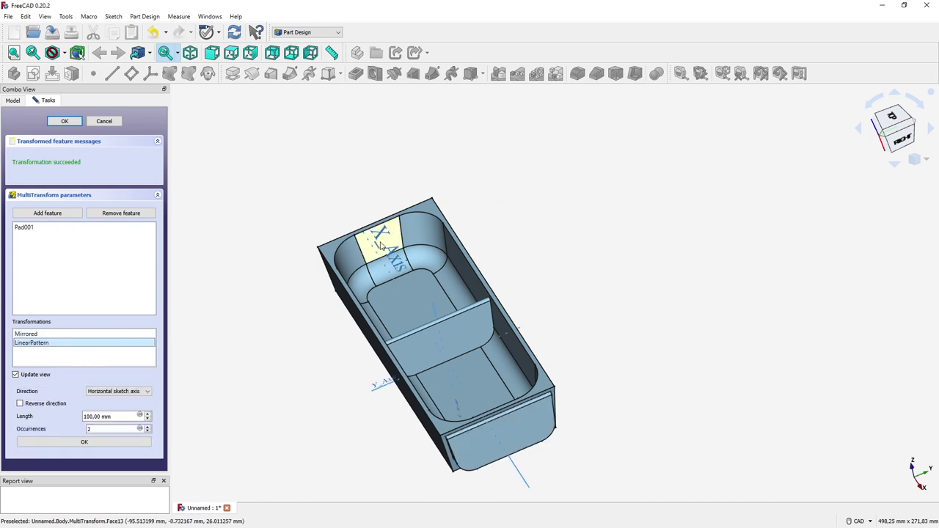
click(123, 393)
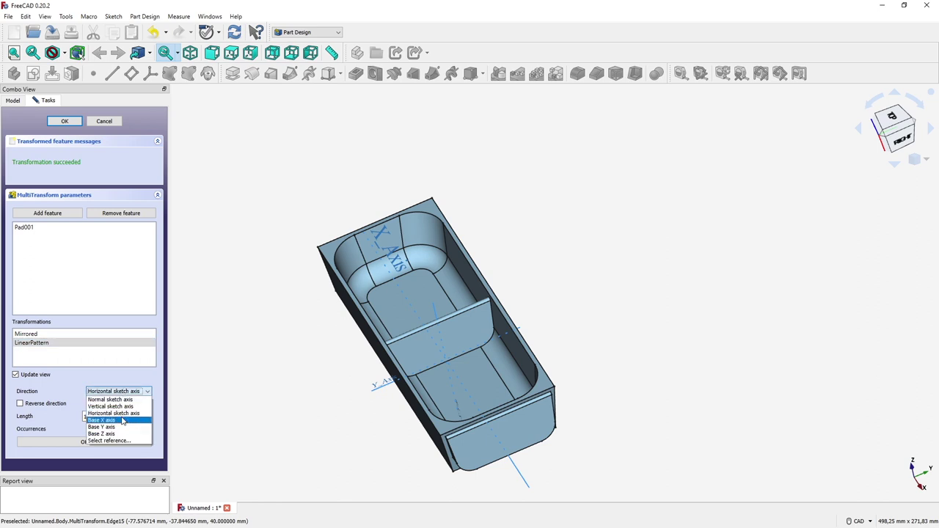
click(118, 421)
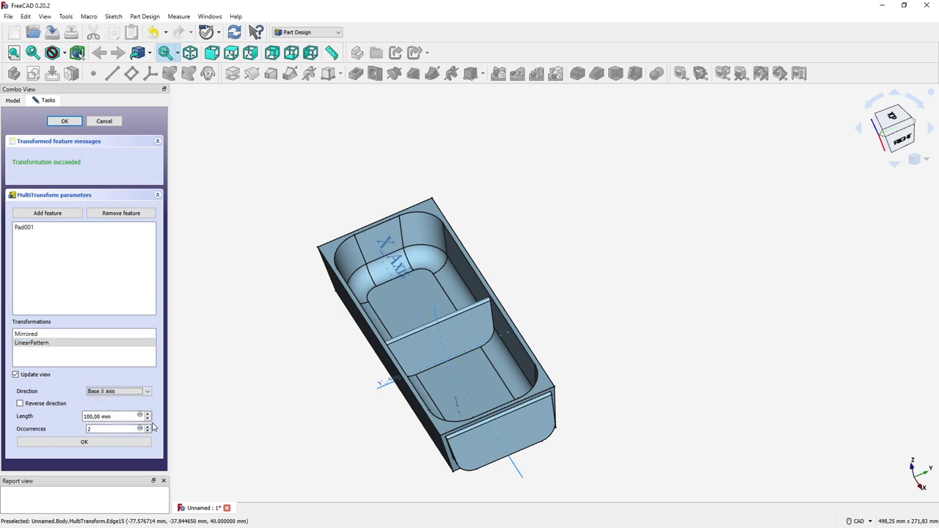
Set the linear pattern to 3 occurrences over a length of 64 mm and accept it
click(148, 431)
click(116, 417)
drag(115, 417, 83, 419)
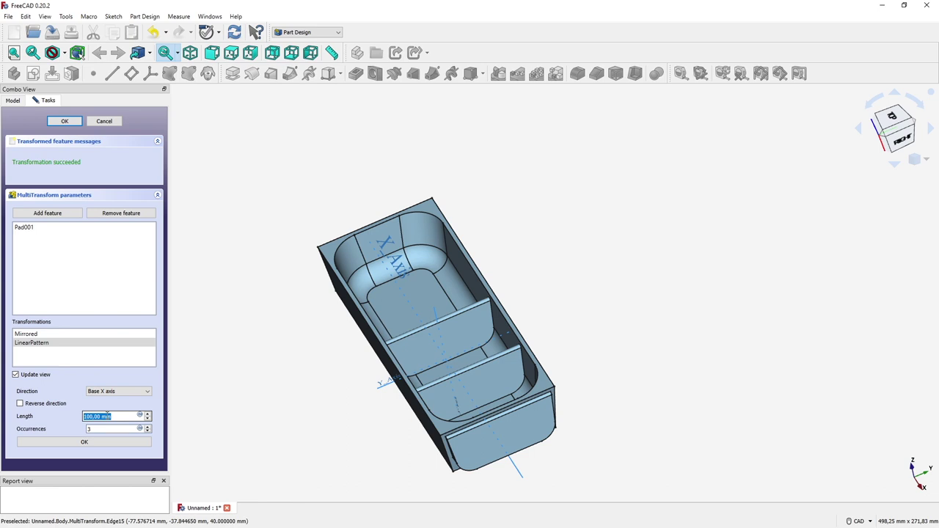
text(64)
key(Tab)
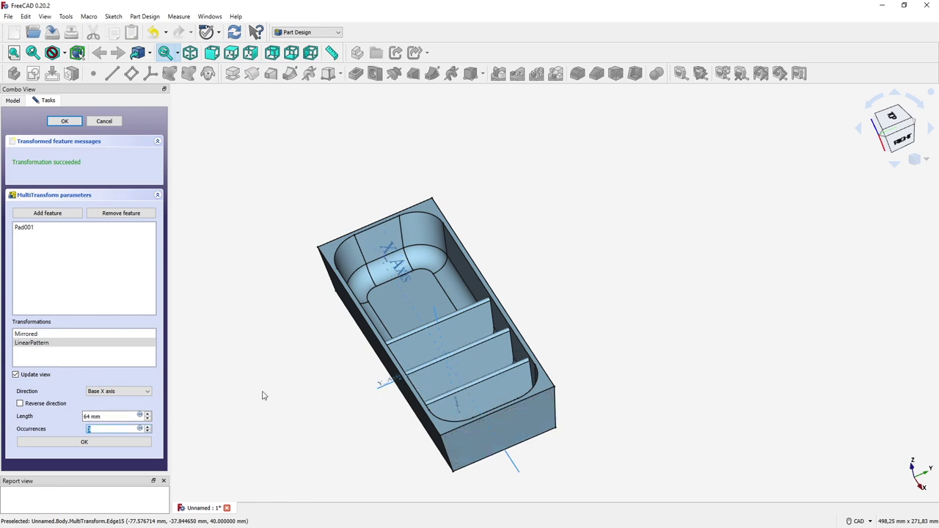
click(895, 121)
scroll(498, 302, up, 5)
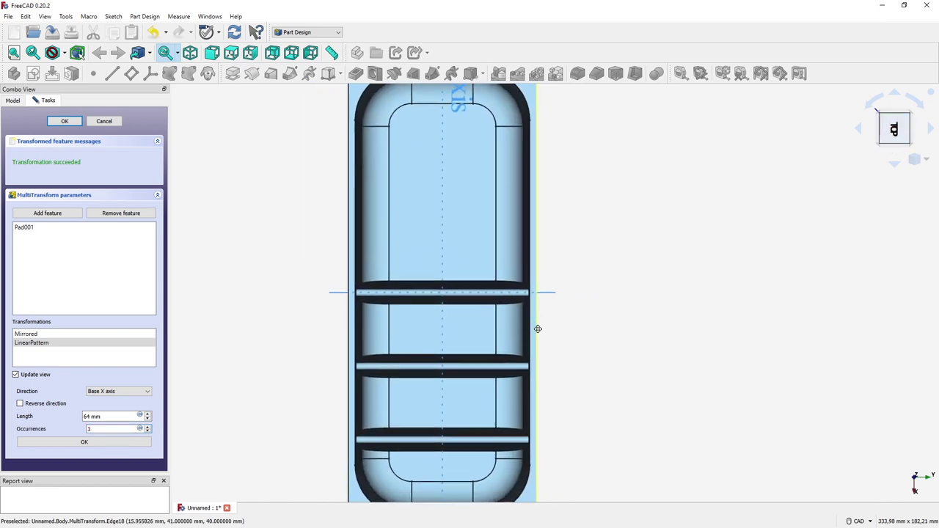
scroll(537, 327, down, 3)
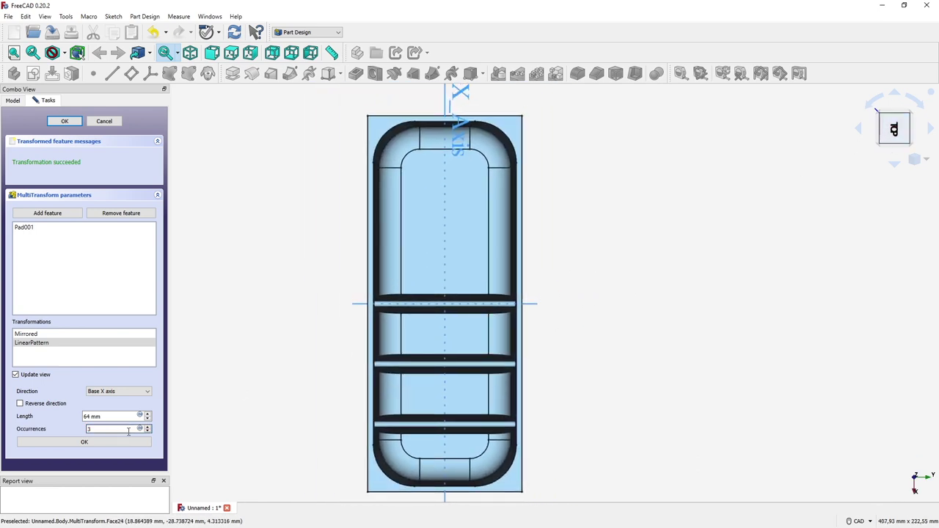
click(97, 442)
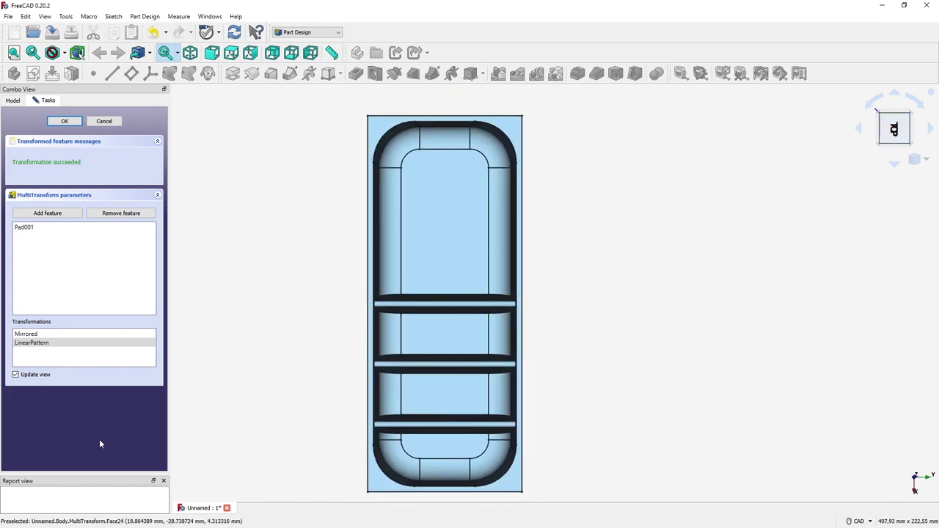
Add a second mirrored transformation about the base YZ plane and finish the MultiTransform
right_click(76, 359)
click(109, 388)
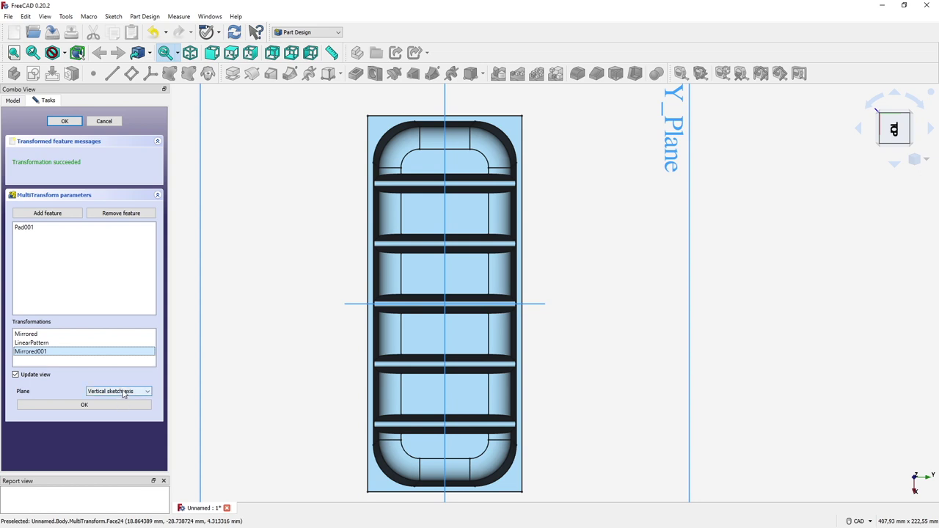
click(124, 393)
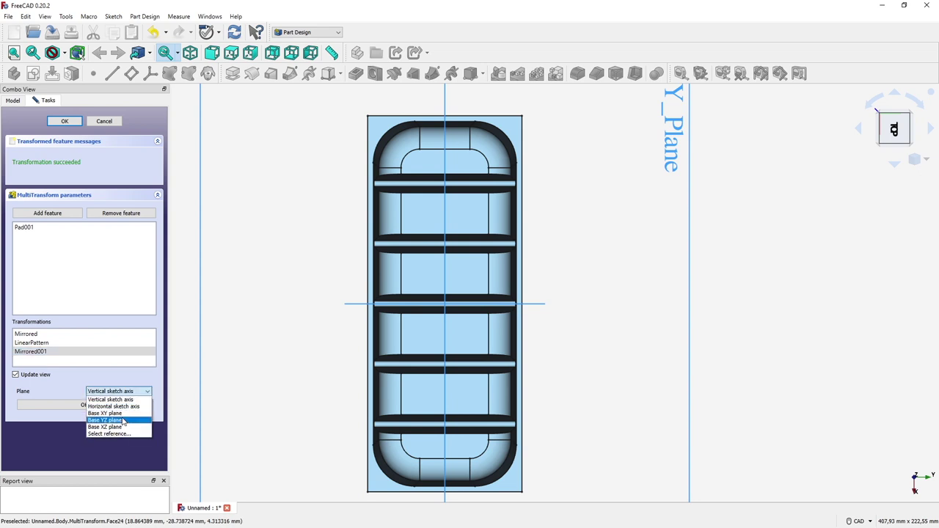
click(106, 420)
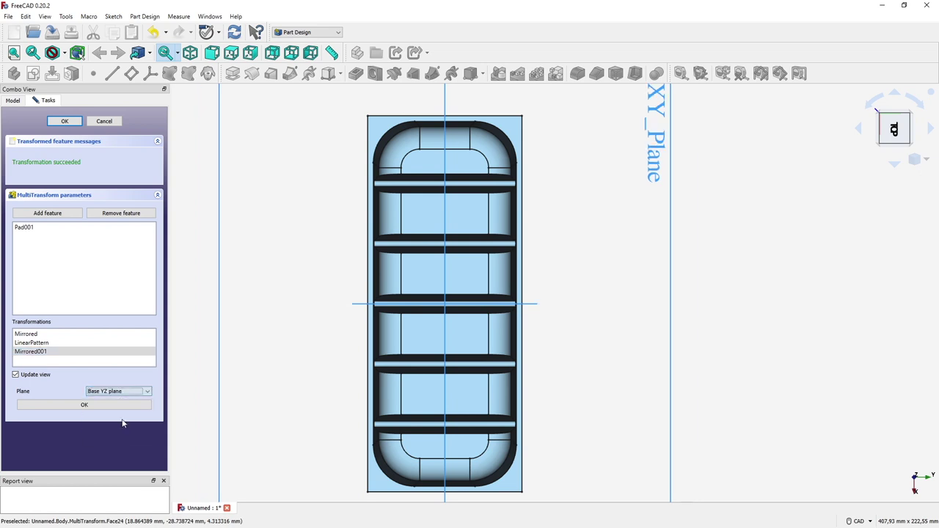
click(115, 403)
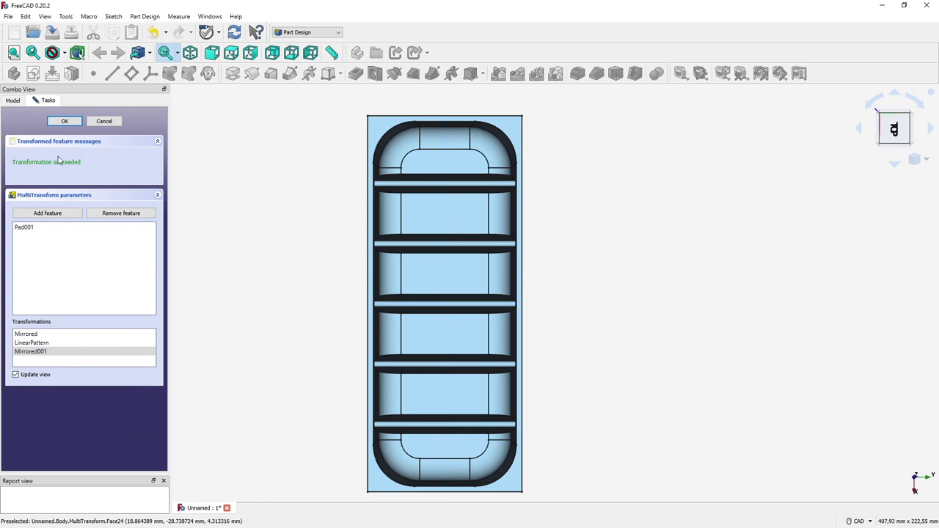
click(63, 122)
Switch to wireframe display and fillet the tray's four outer vertical corner edges with a 25 mm radius
key(0)
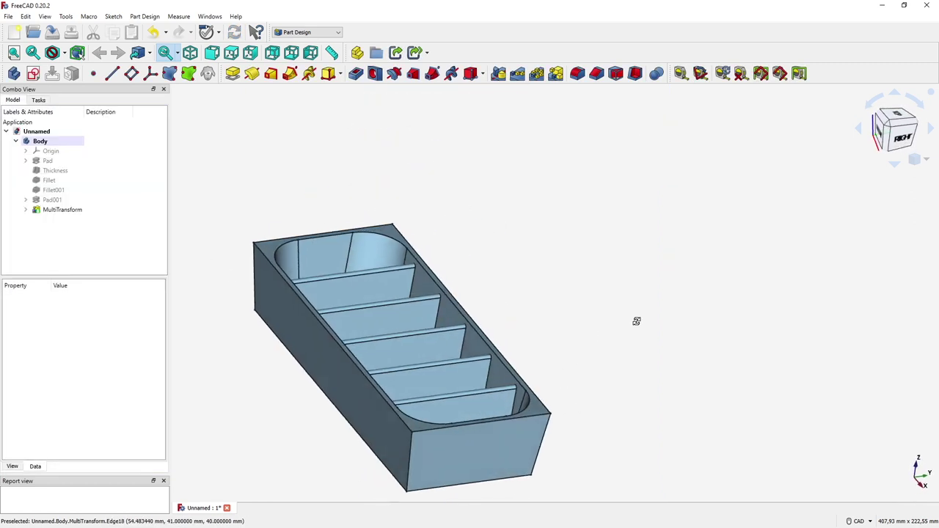
middle_drag(568, 414, 692, 308)
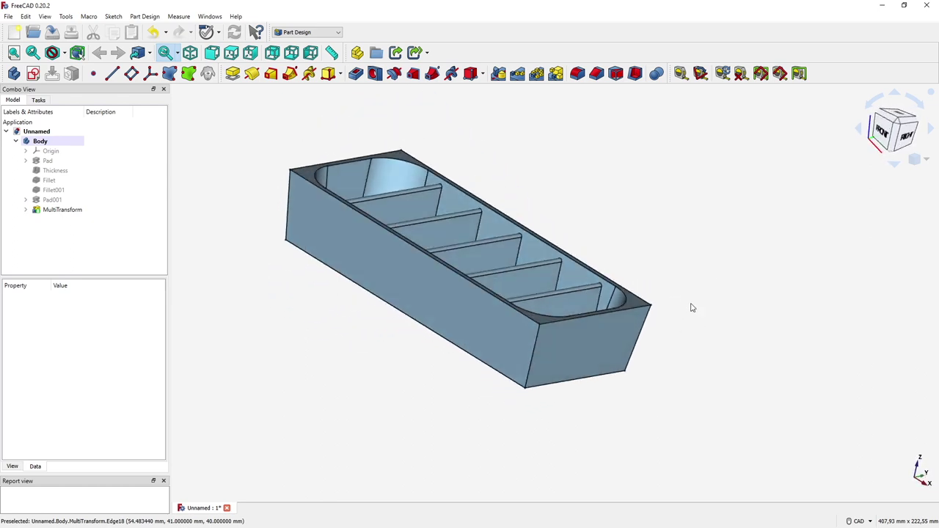
click(897, 124)
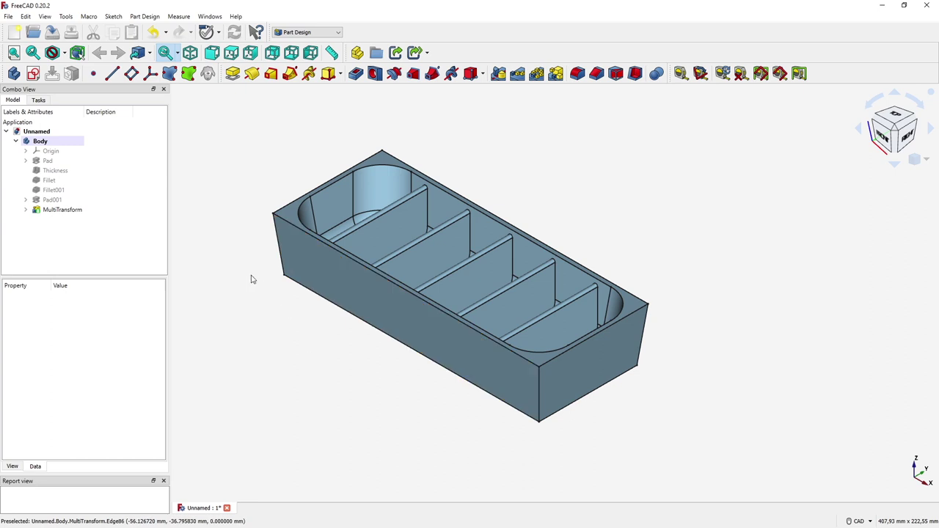
key(v)
key(3)
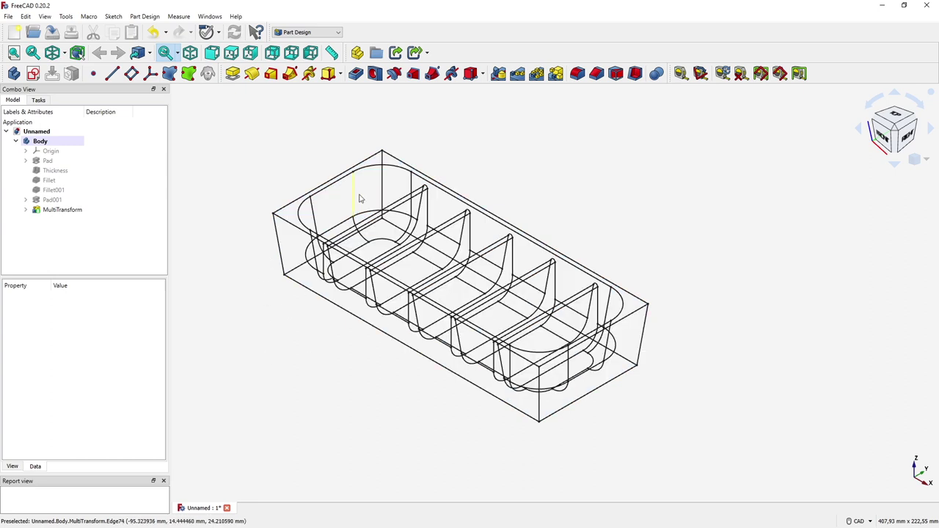
click(383, 174)
ctrl+click(281, 256)
ctrl+click(540, 394)
ctrl+click(644, 331)
click(578, 75)
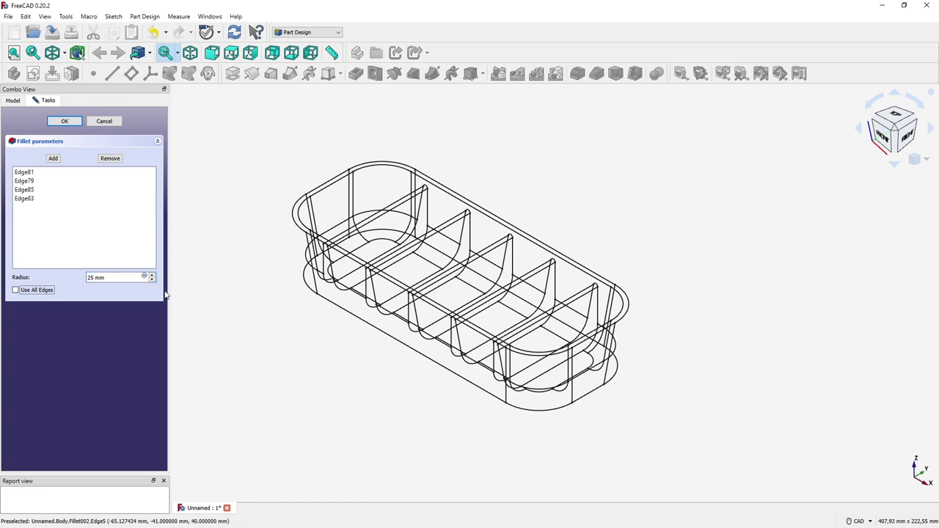
key(Return)
Fillet the tray's outer bottom edge with a 15 mm radius and restore the shaded display
click(335, 306)
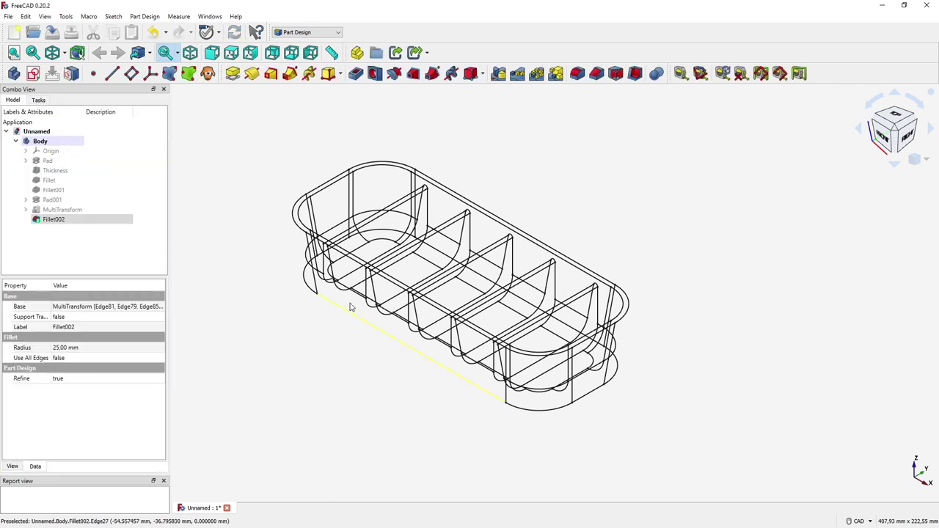
click(578, 74)
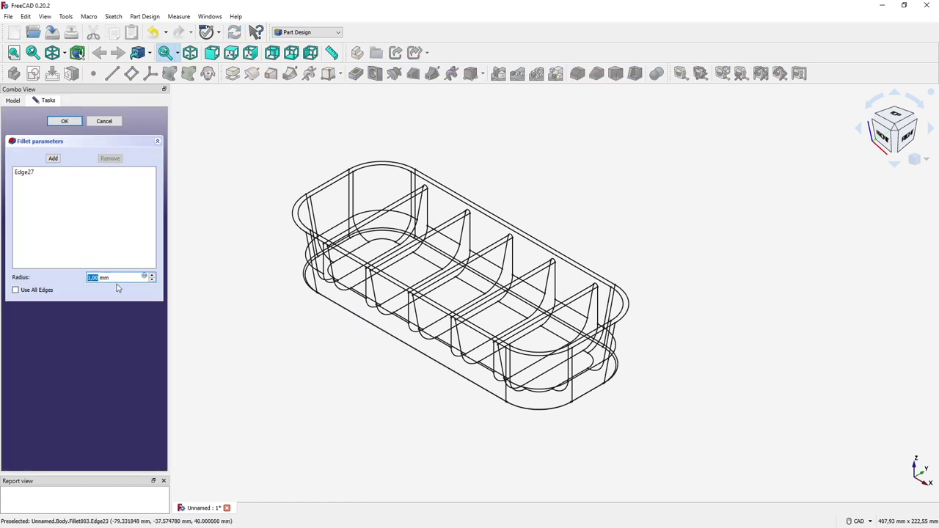
text(15)
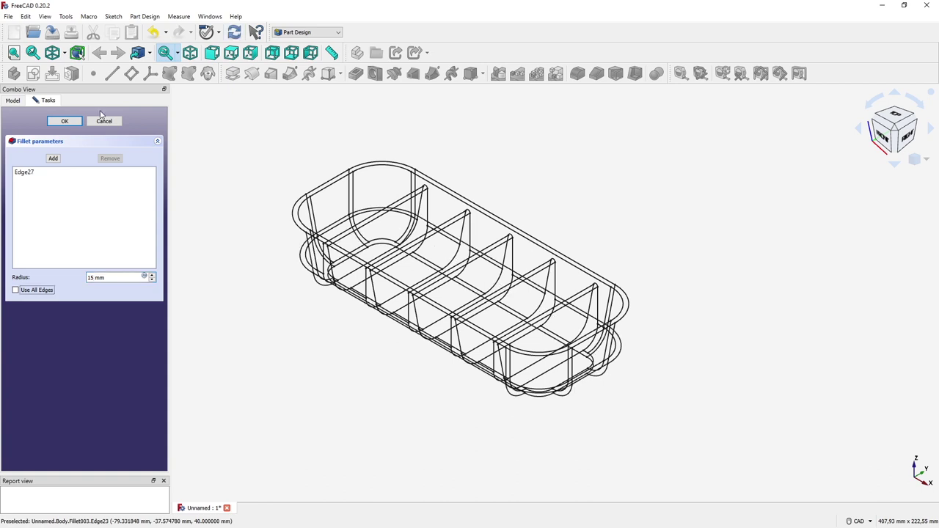
click(65, 122)
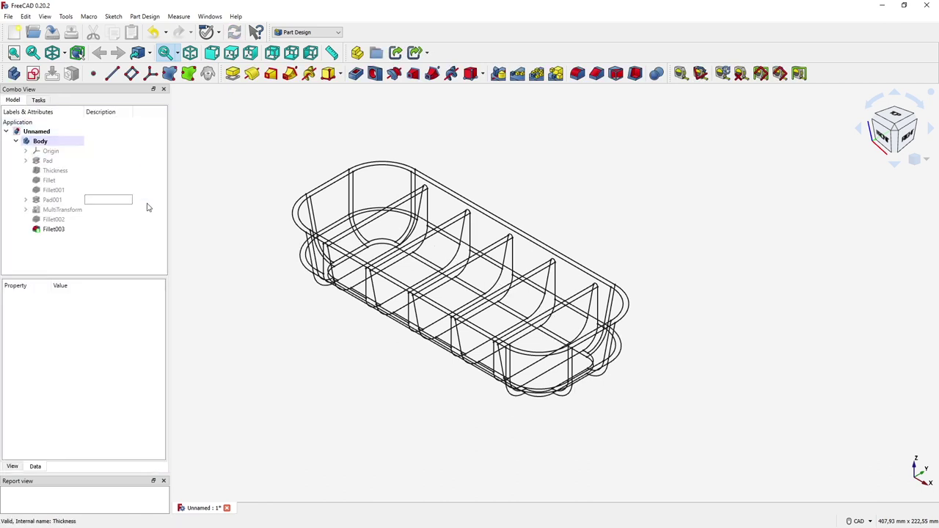
key(v)
key(1)
middle_drag(316, 338, 440, 347)
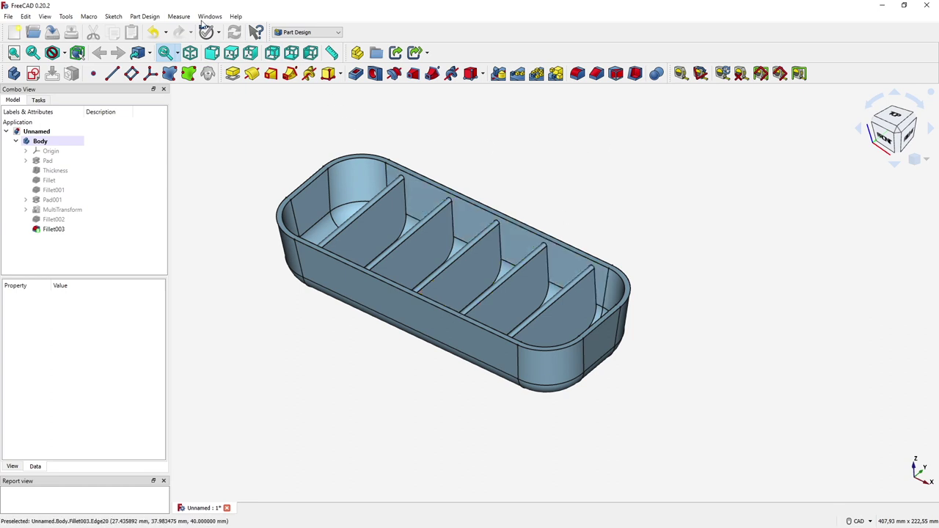
Run the recently used FCInfo macro
click(89, 17)
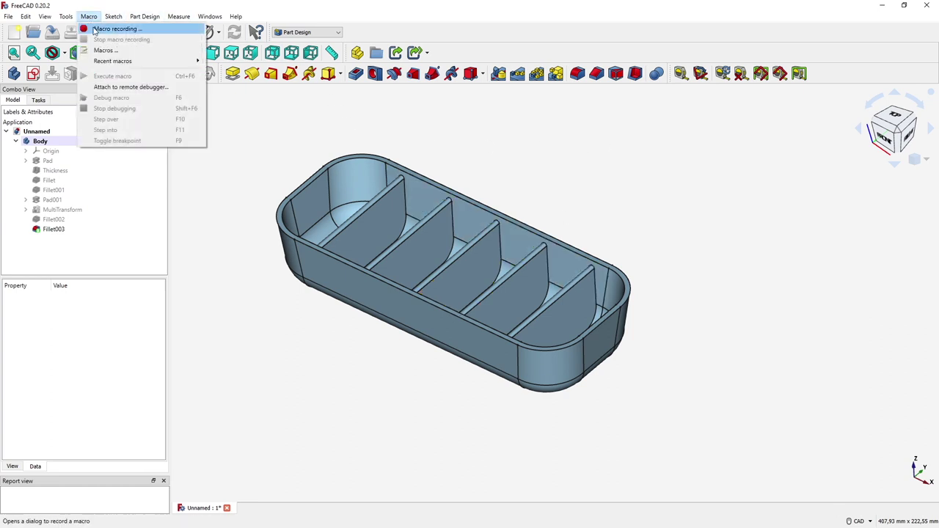
mouse_move(115, 61)
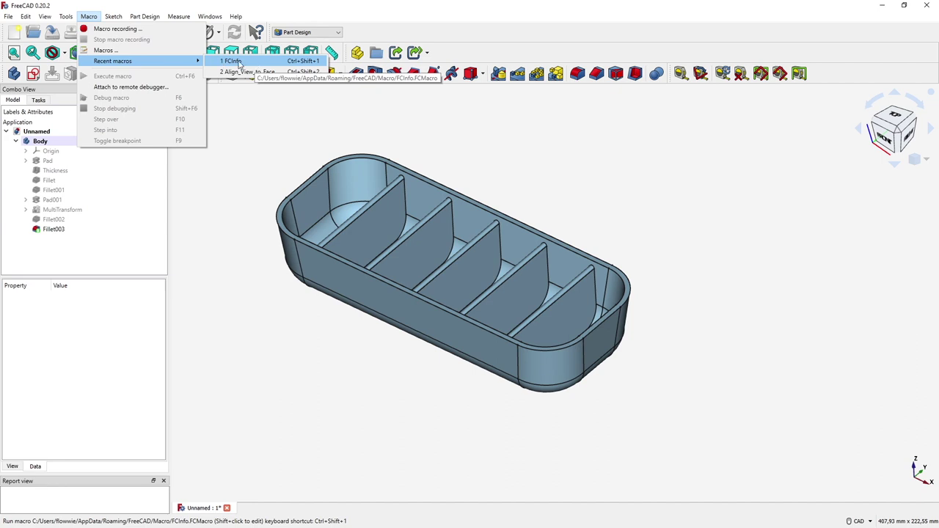
click(239, 62)
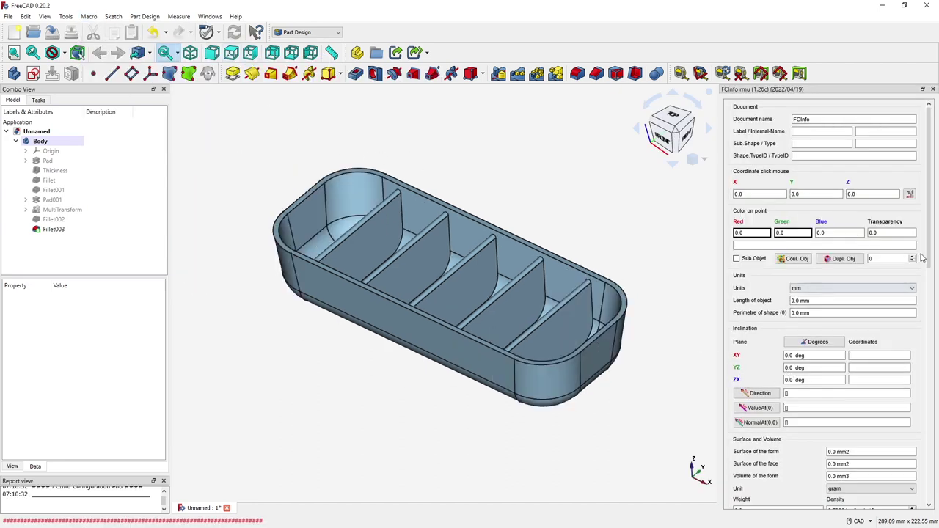
Set the density in FCInfo to 1.02 kg per dm3 and select the whole body to read its weight
drag(929, 252, 928, 338)
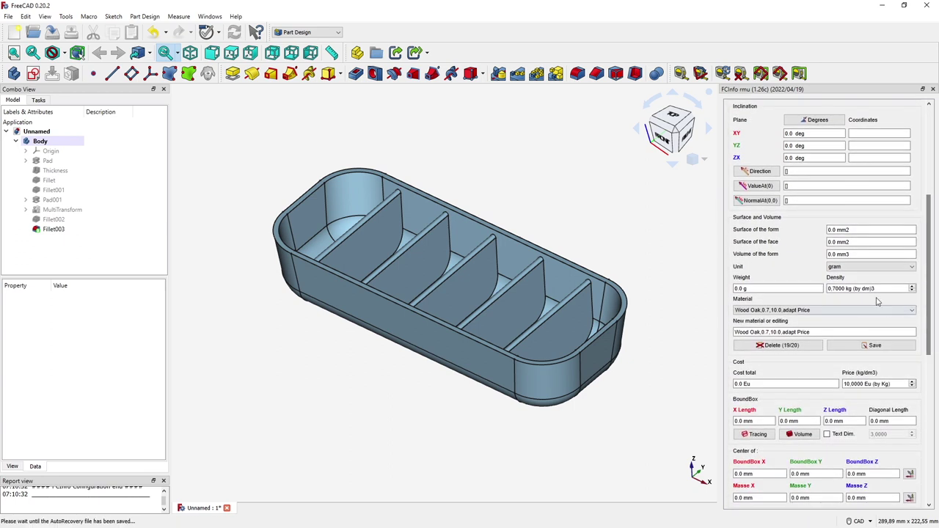
click(841, 291)
text(3)
key(BackSpace)
key(BackSpace)
text(26)
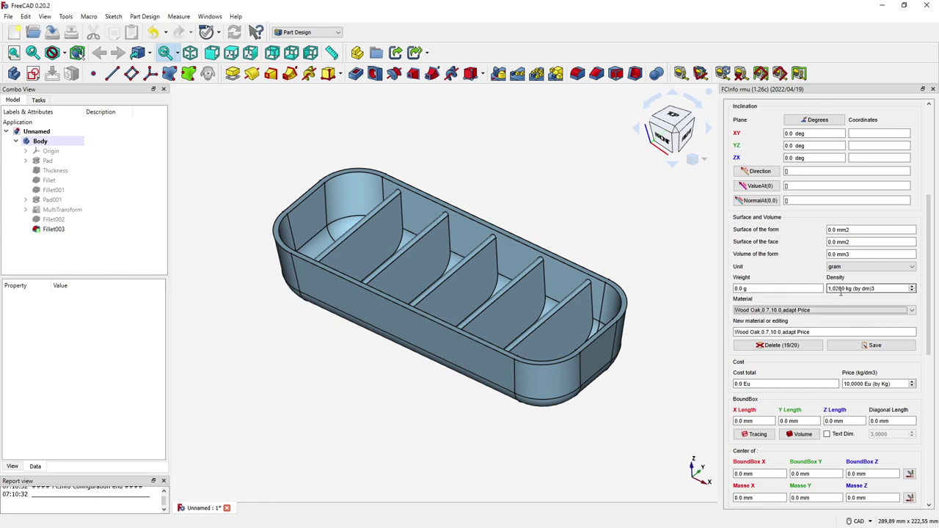
click(64, 144)
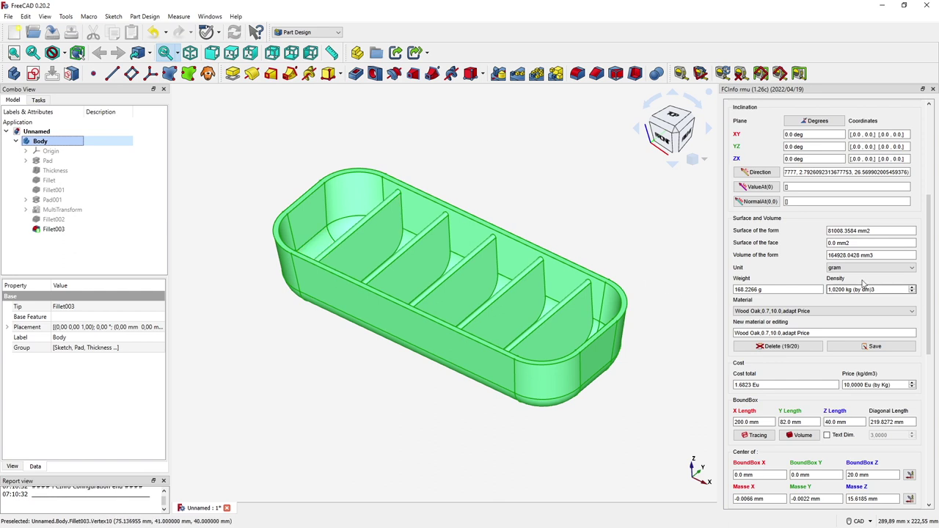
click(754, 292)
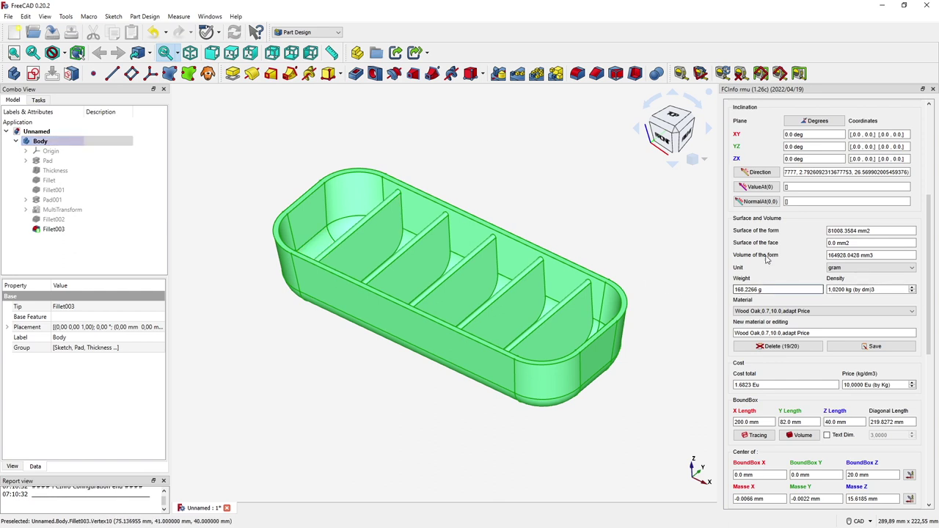
Close the FCInfo panel and clear the selection of the tray body
click(933, 88)
click(666, 203)
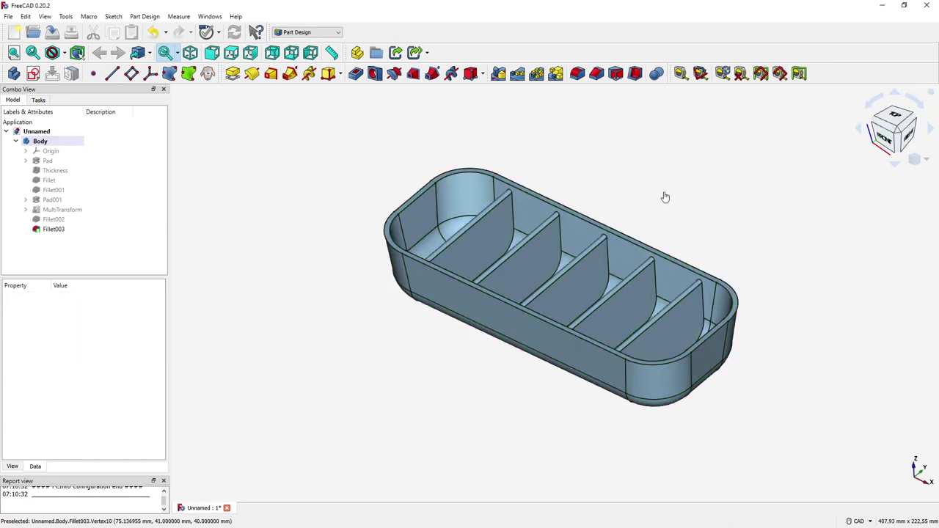
scroll(666, 196, up, 1)
middle_drag(665, 192, 634, 179)
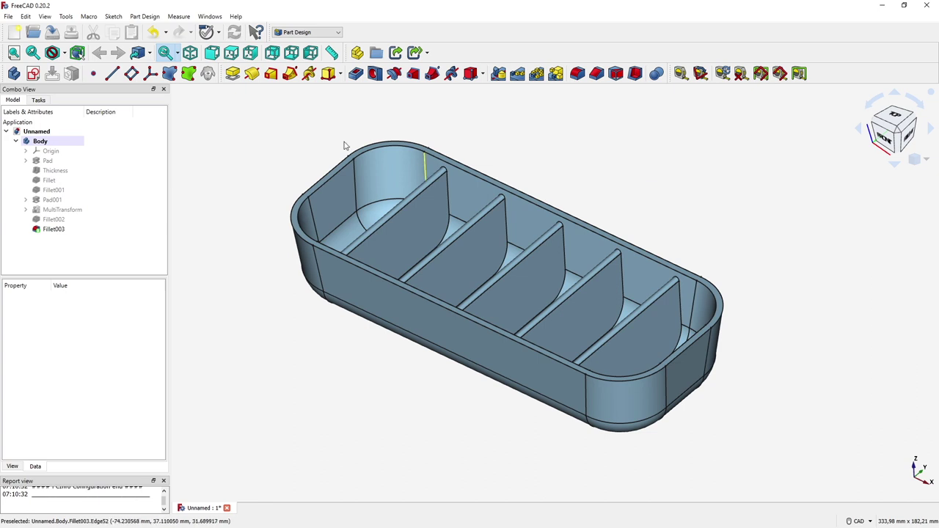
click(72, 210)
click(246, 189)
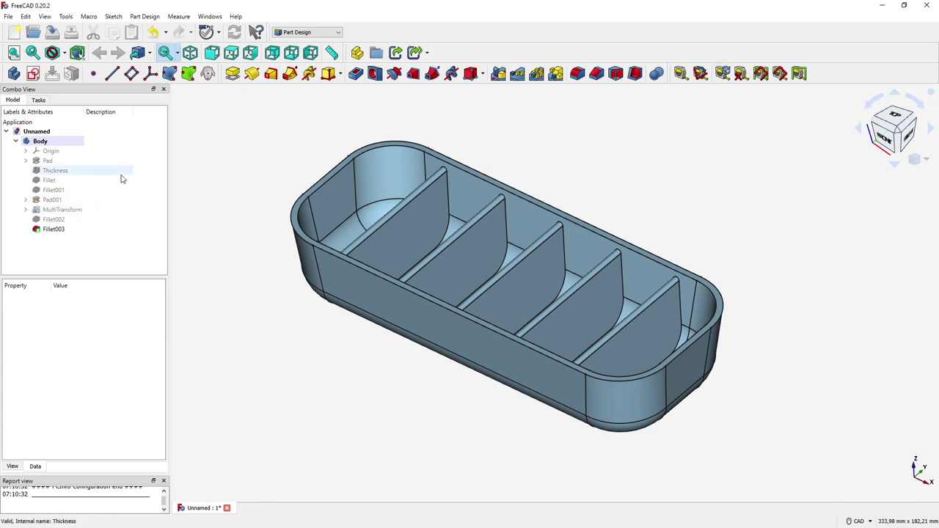
Review the early build stages by displaying the base pad, the thickness and the two inner fillets one after another
click(72, 163)
key(space)
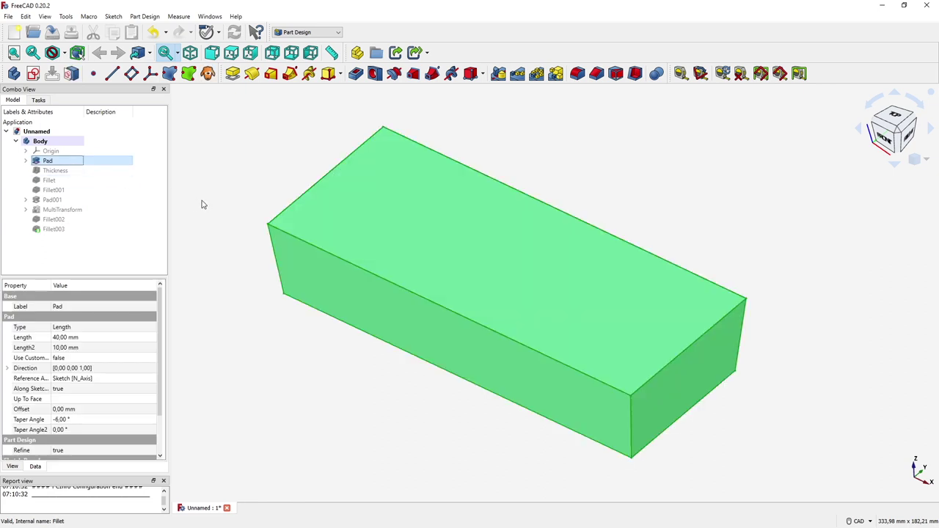
click(79, 173)
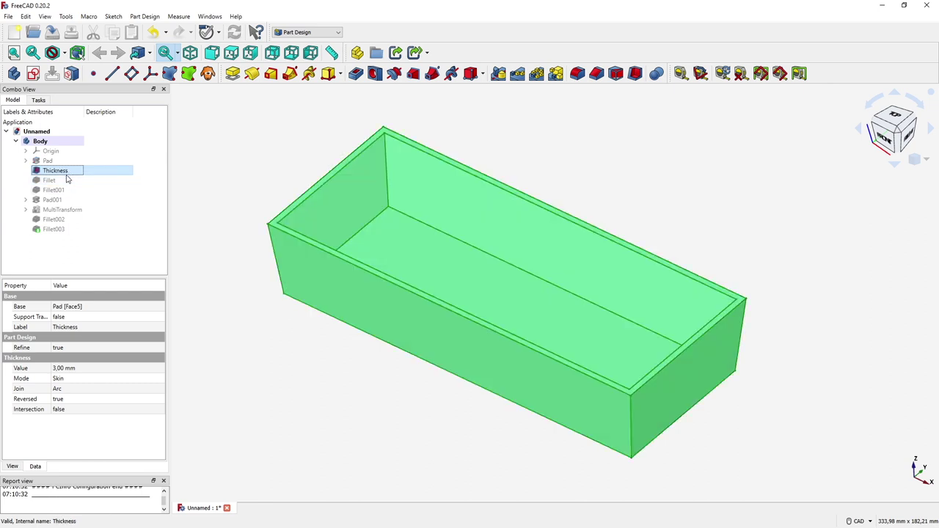
click(65, 181)
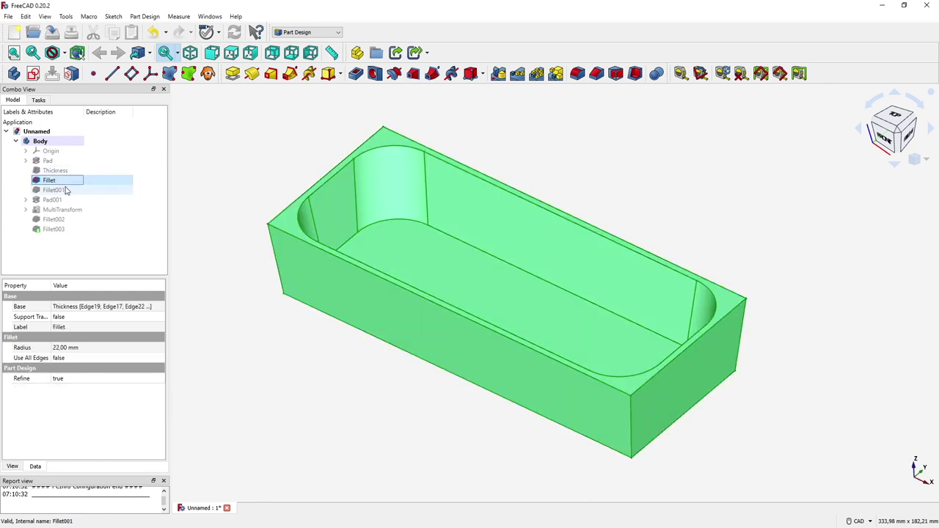
click(66, 191)
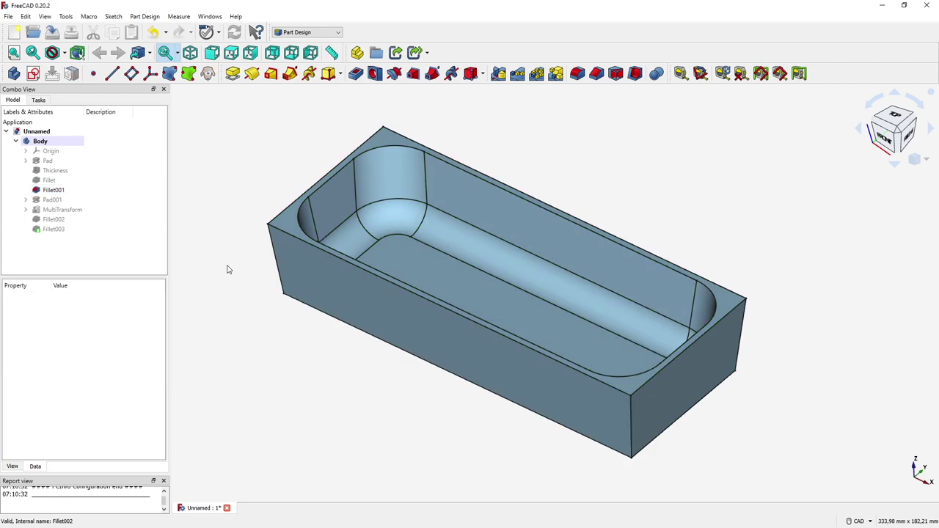
Display the single rib pad and the MultiTransform rib pattern in turn, and examine each from above
click(75, 202)
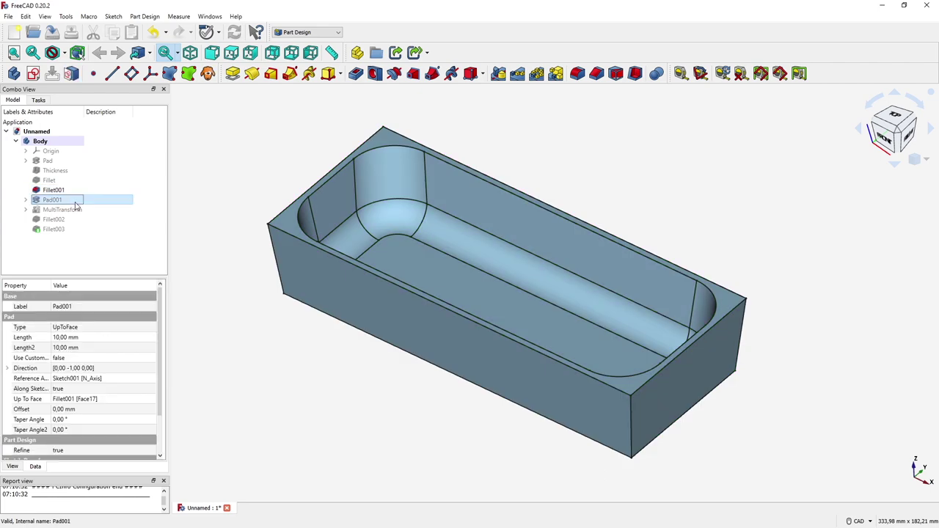
key(space)
click(394, 391)
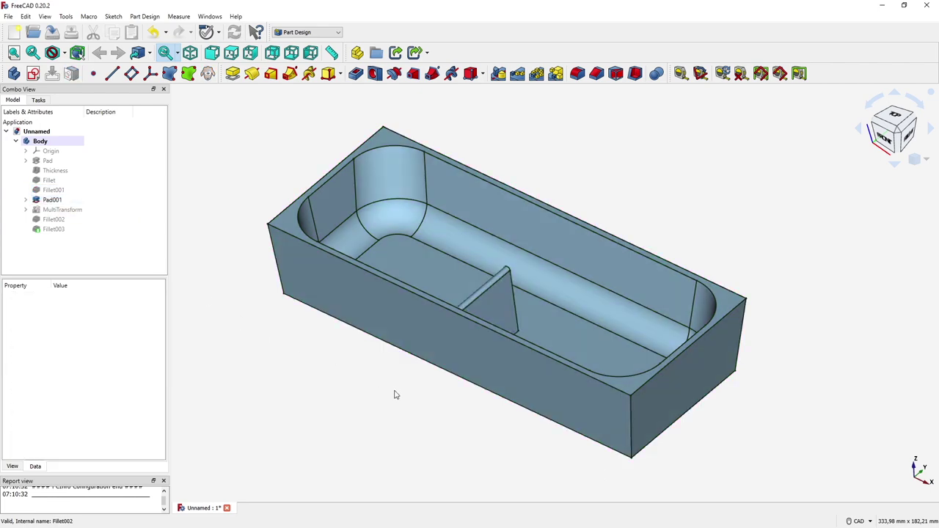
middle_drag(394, 392, 344, 405)
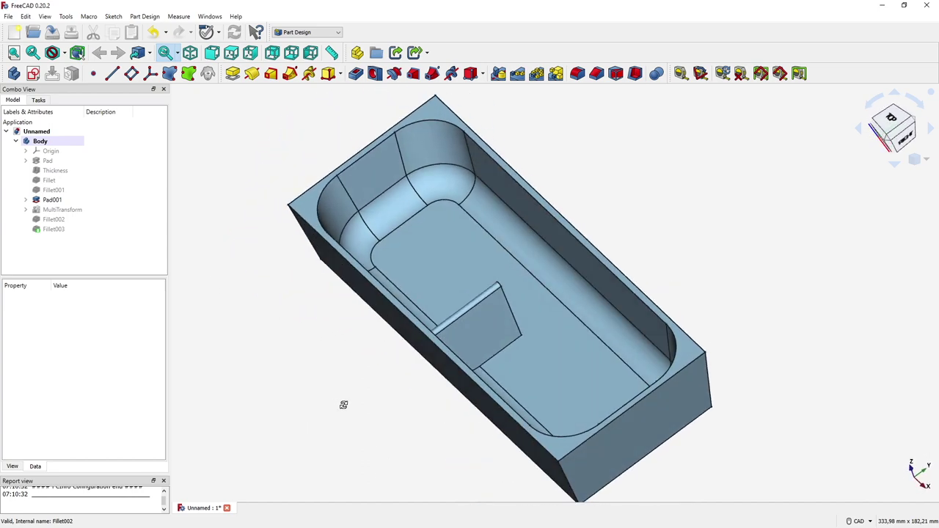
click(84, 212)
key(space)
click(320, 335)
middle_drag(321, 335, 347, 419)
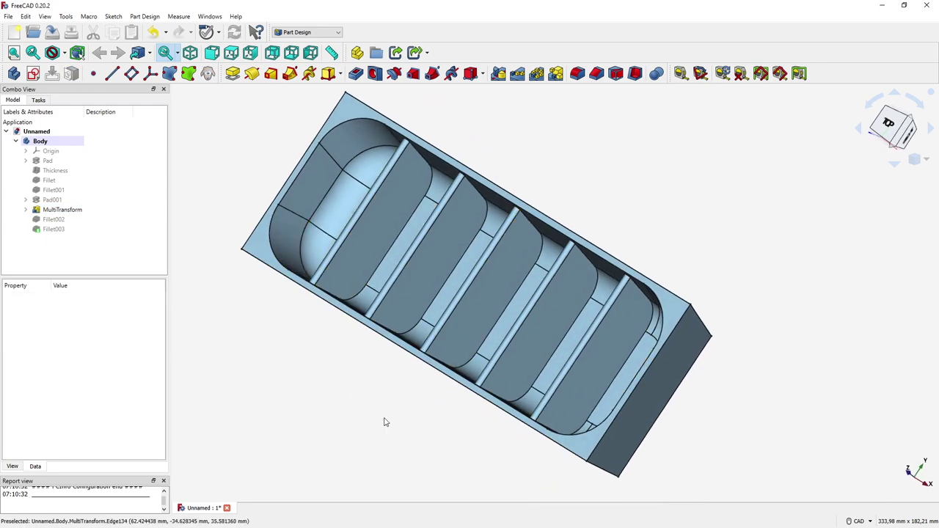
Display the outer corner fillet stage, followed by the final bottom-edge fillet, and inspect the finished tray with nothing selected
click(83, 219)
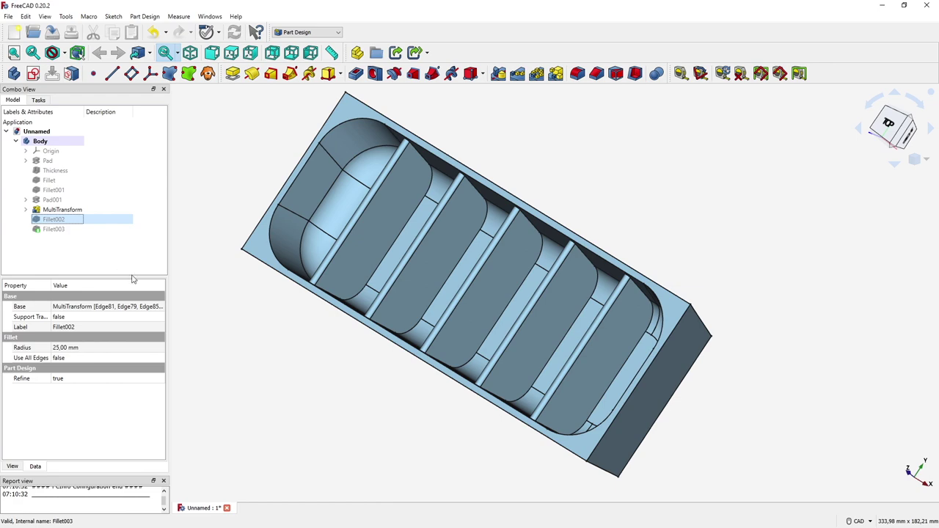
middle_drag(191, 308, 308, 352)
key(space)
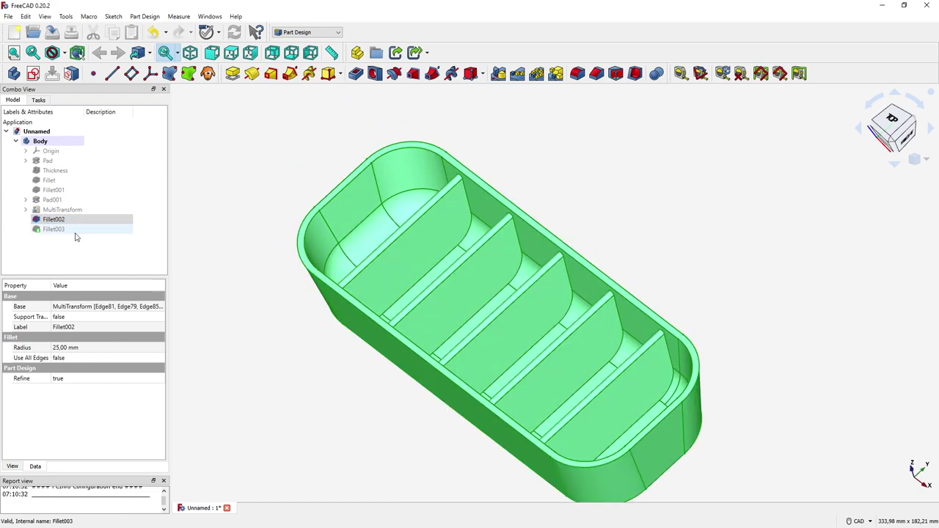
click(76, 233)
key(space)
middle_drag(320, 394, 348, 356)
click(348, 358)
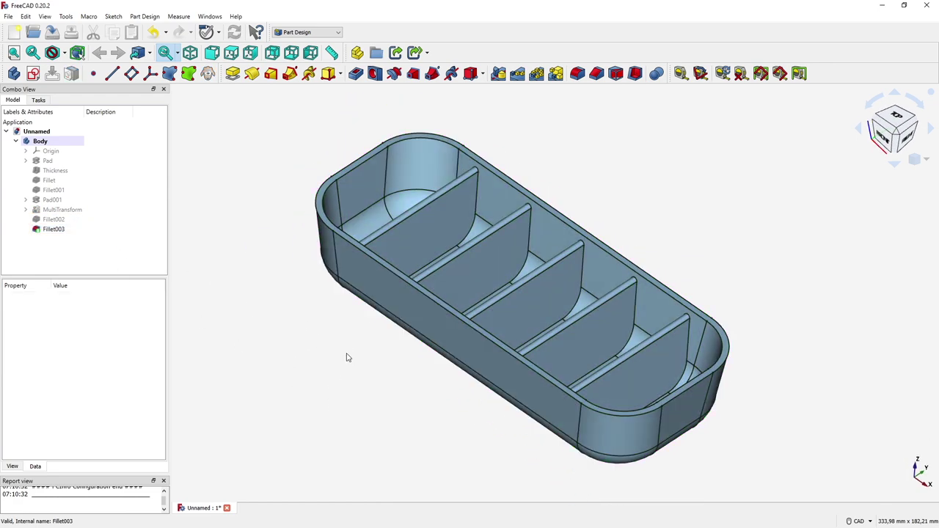